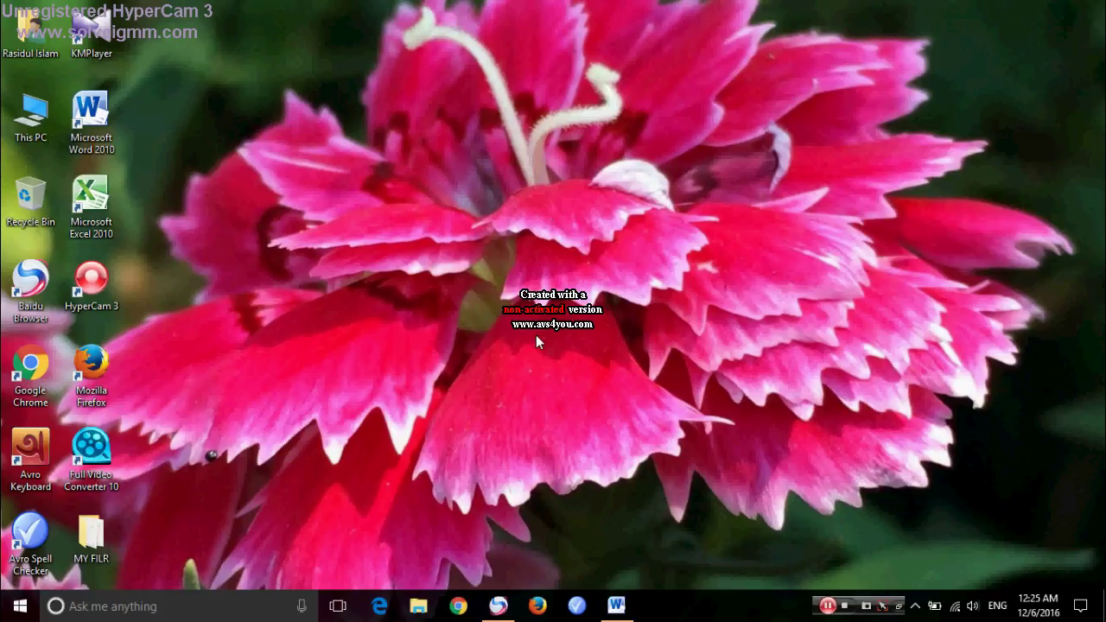
Switch to Baidu Browser and open Reddit's form for creating an account or logging in.
click(497, 605)
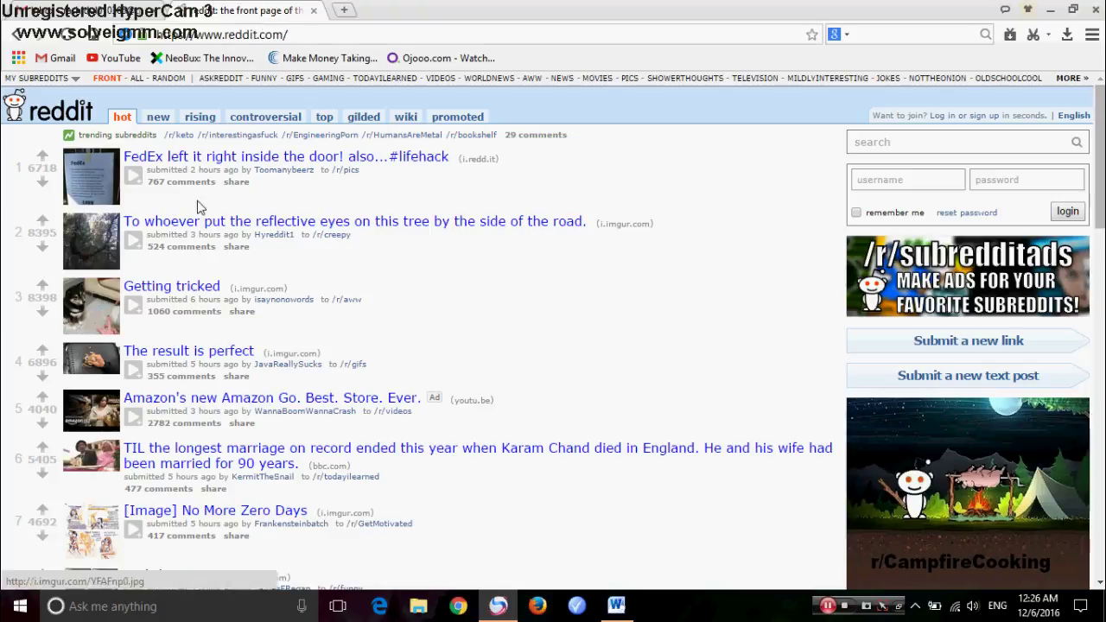
click(948, 117)
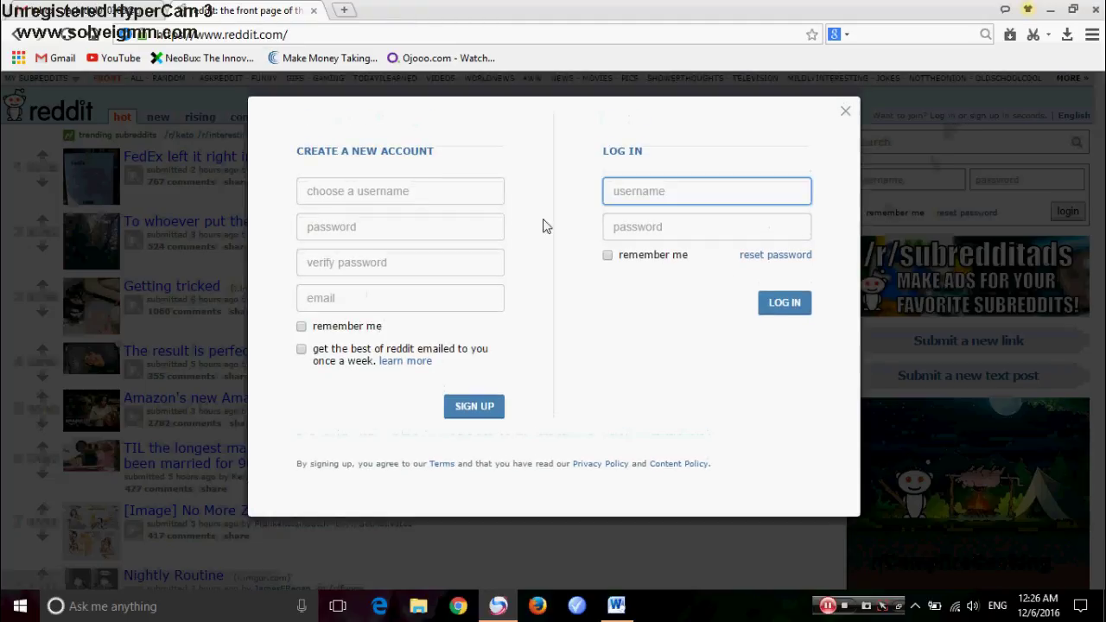
drag(297, 151, 436, 151)
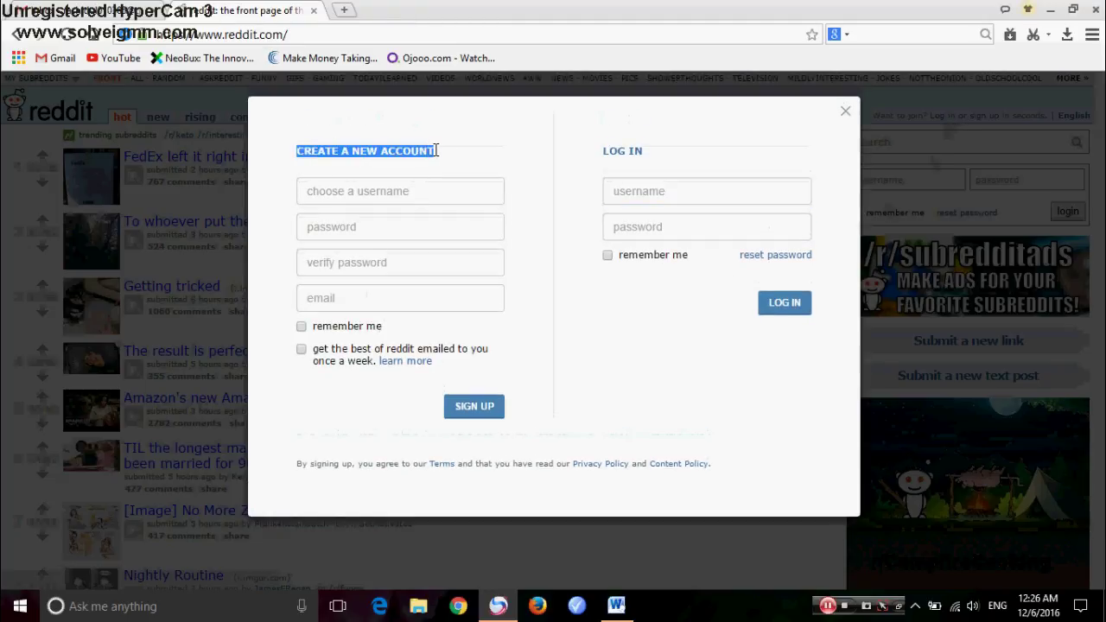
click(446, 155)
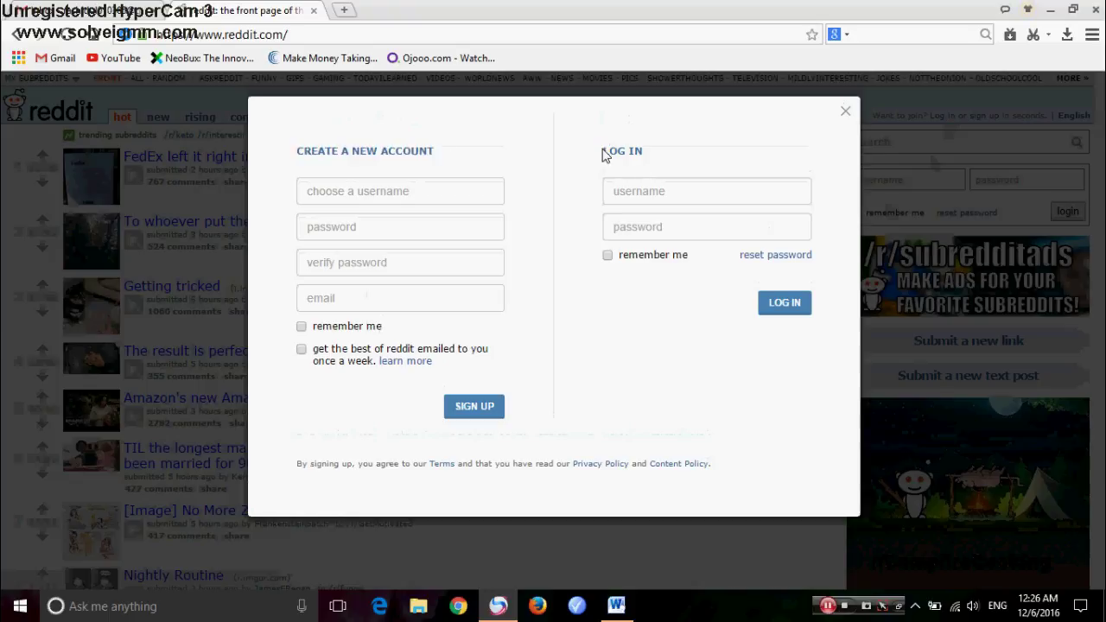
drag(602, 152, 679, 151)
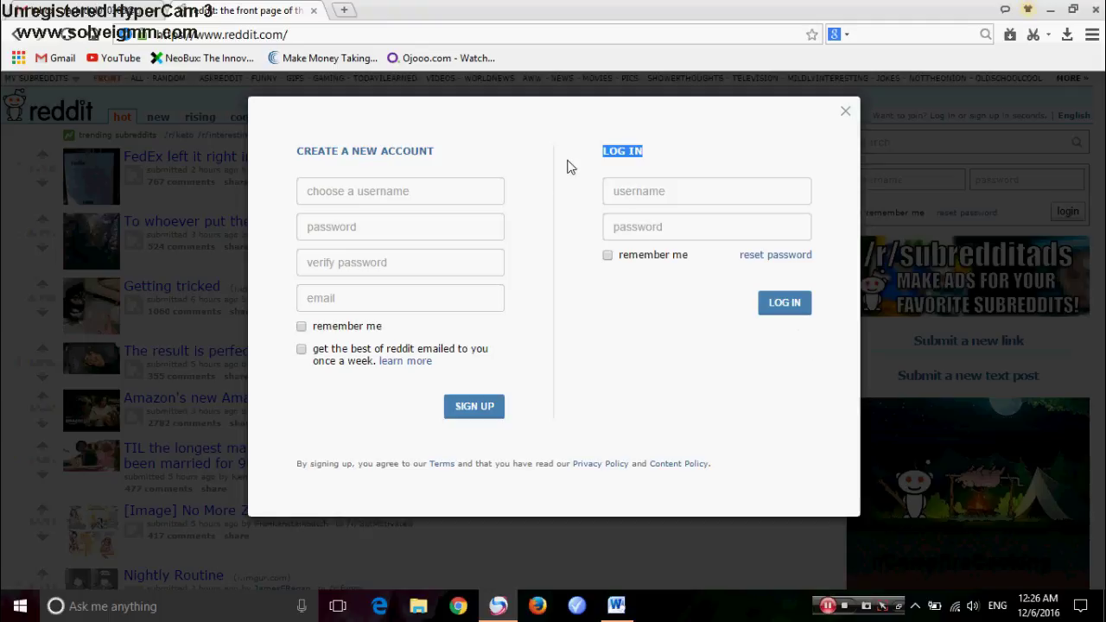
click(518, 144)
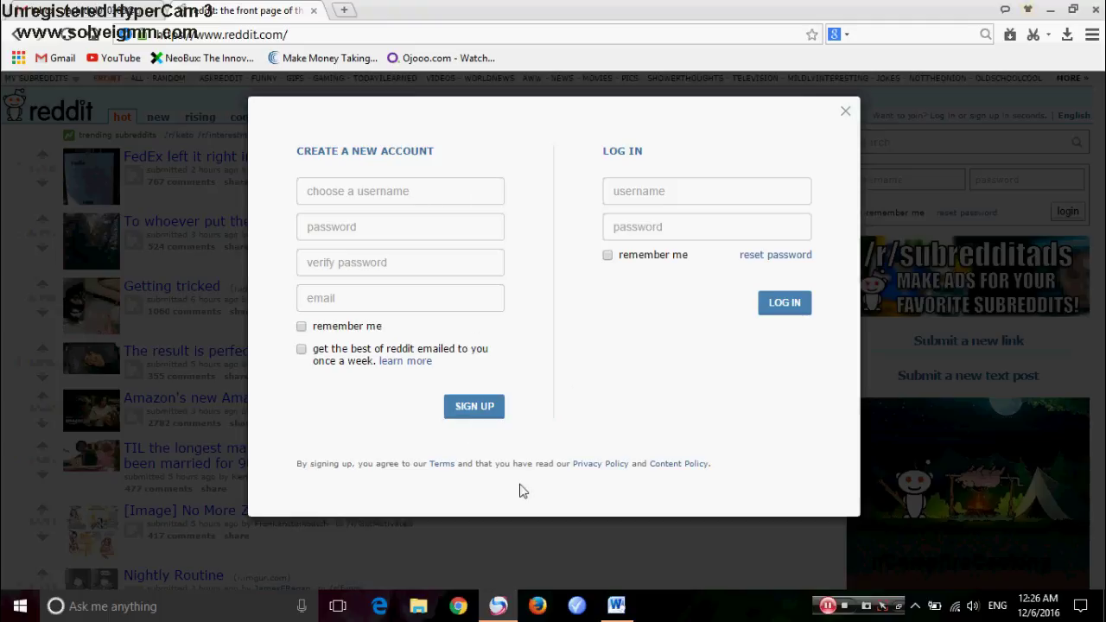
Enter an available username for the new Reddit account.
click(420, 193)
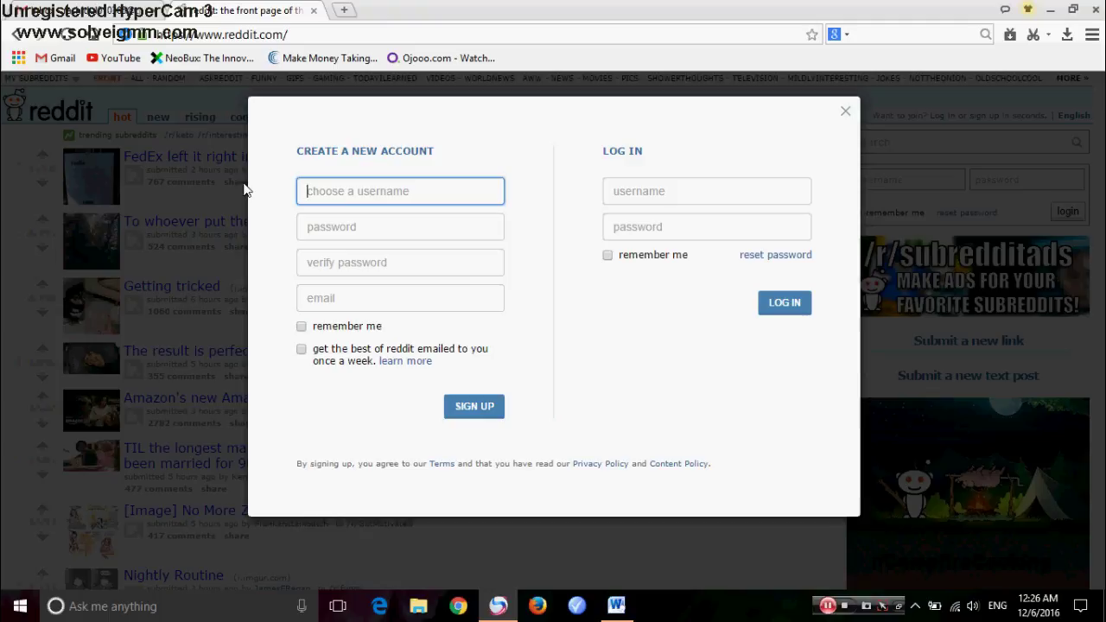
text(ras)
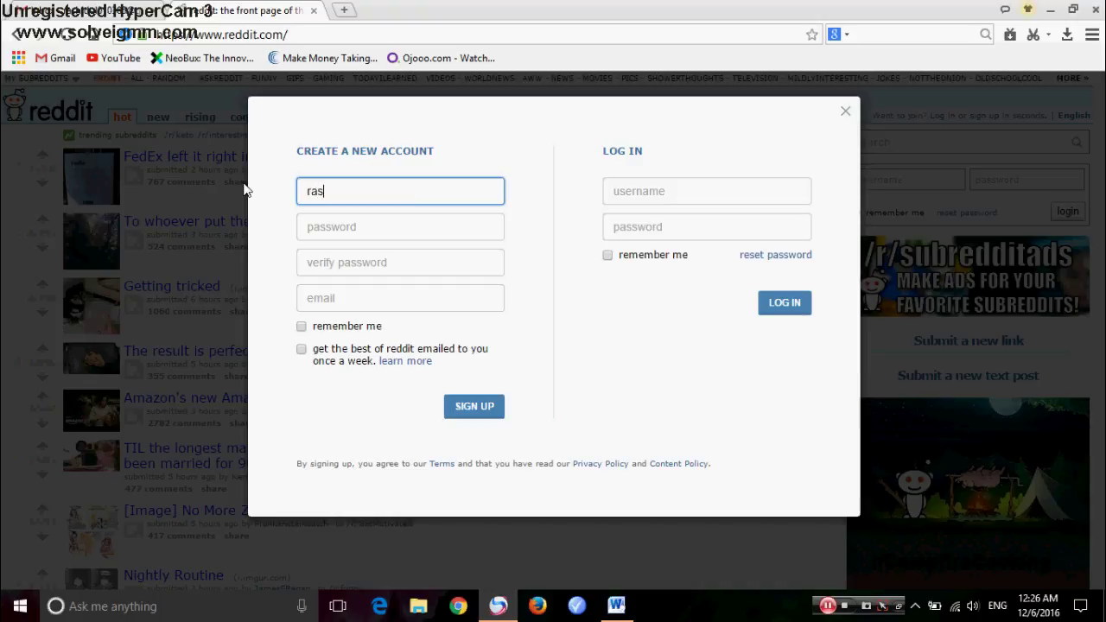
text(hidul)
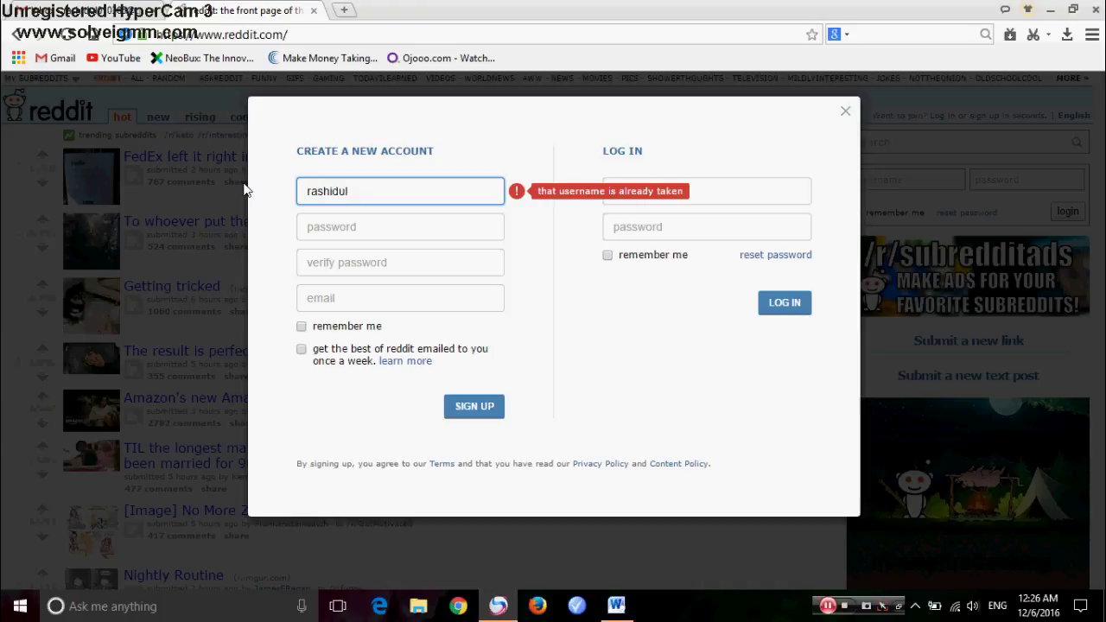
text(321)
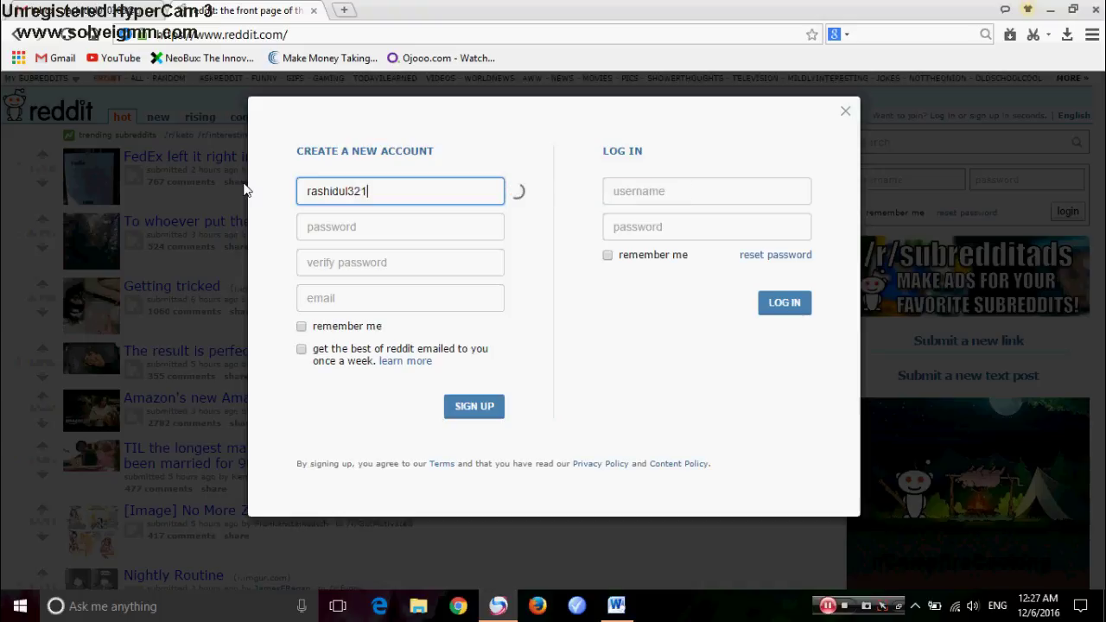
Enter the new account's password and repeat it in the verify password field.
click(391, 228)
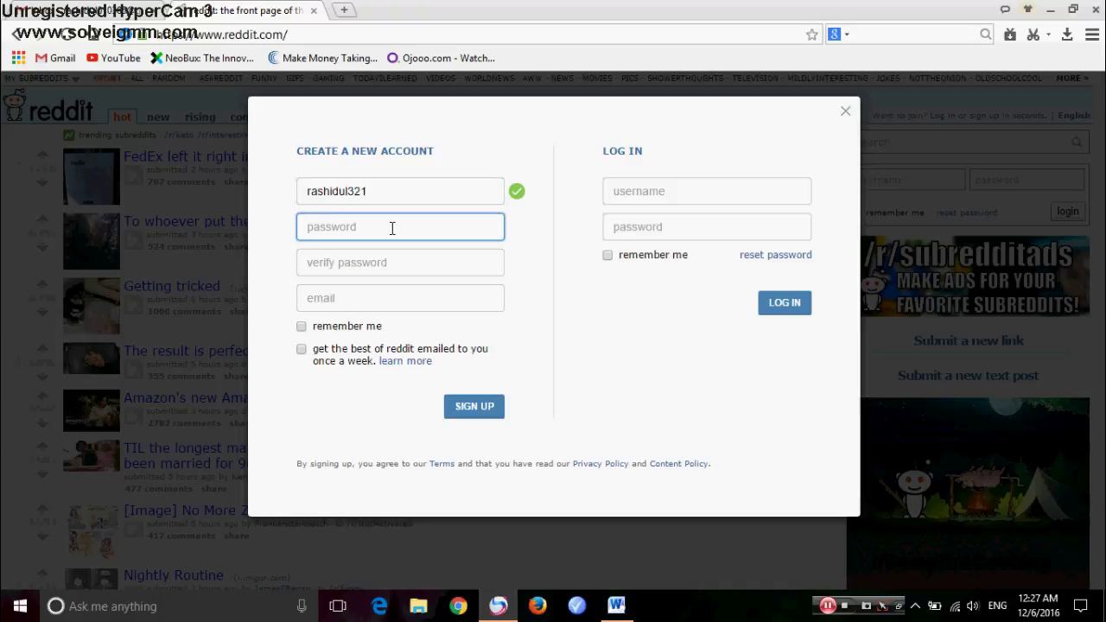
text(•••••)
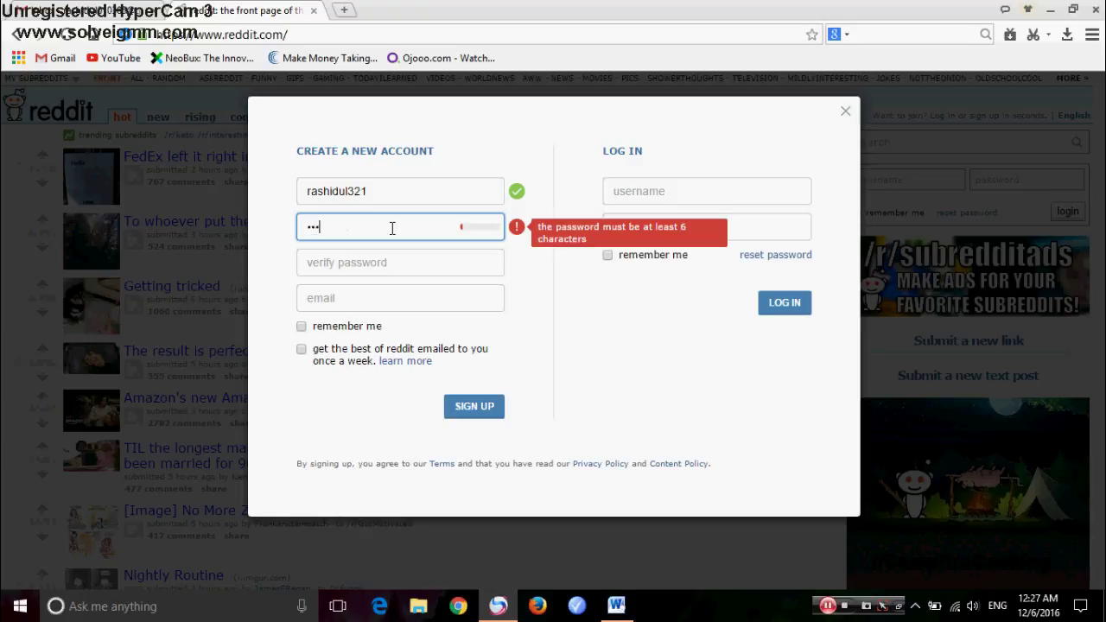
text(•••••)
key(Tab)
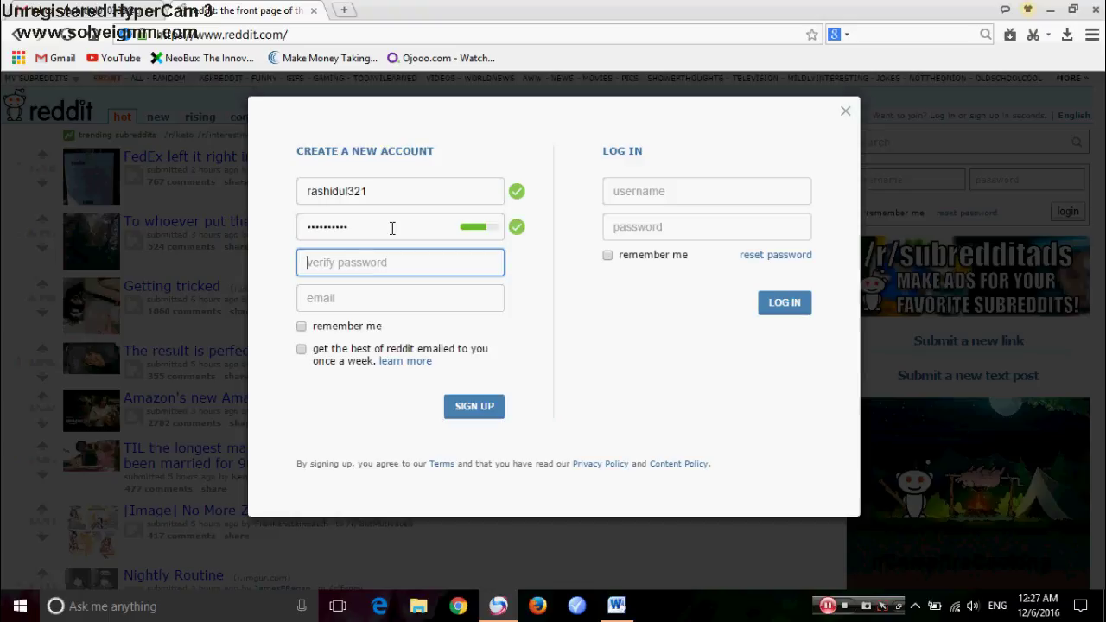
text(••)
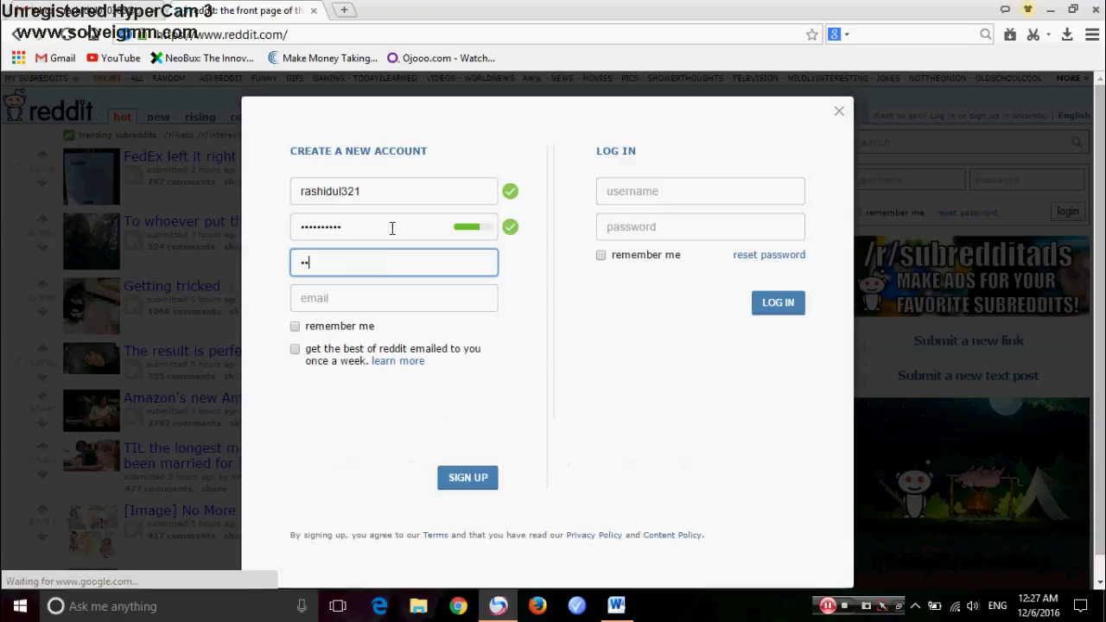
text(•••••)
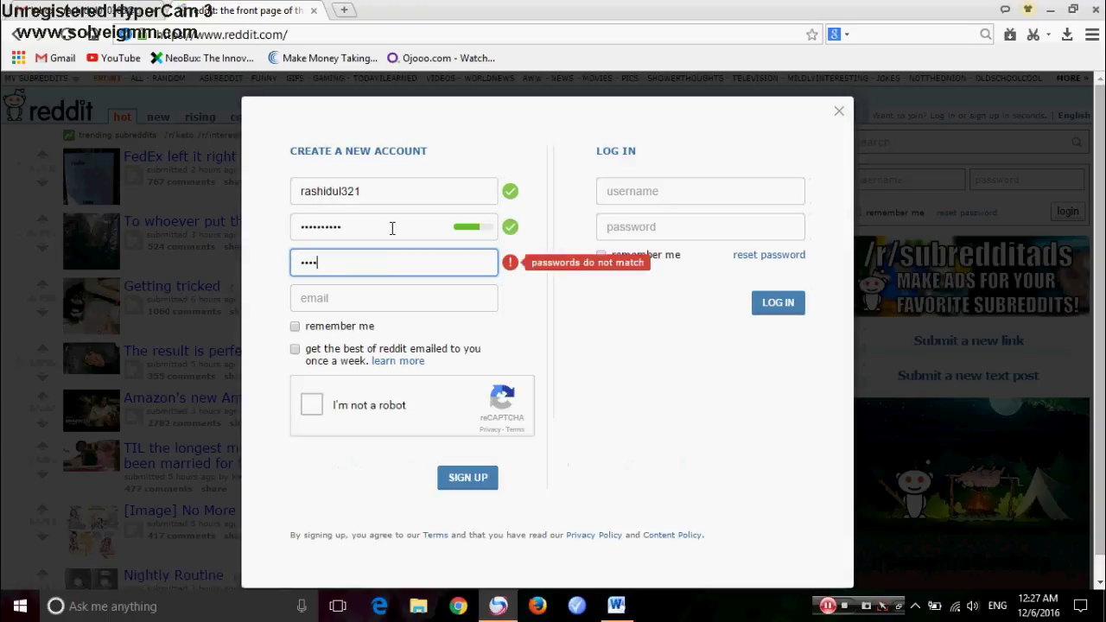
text(•••)
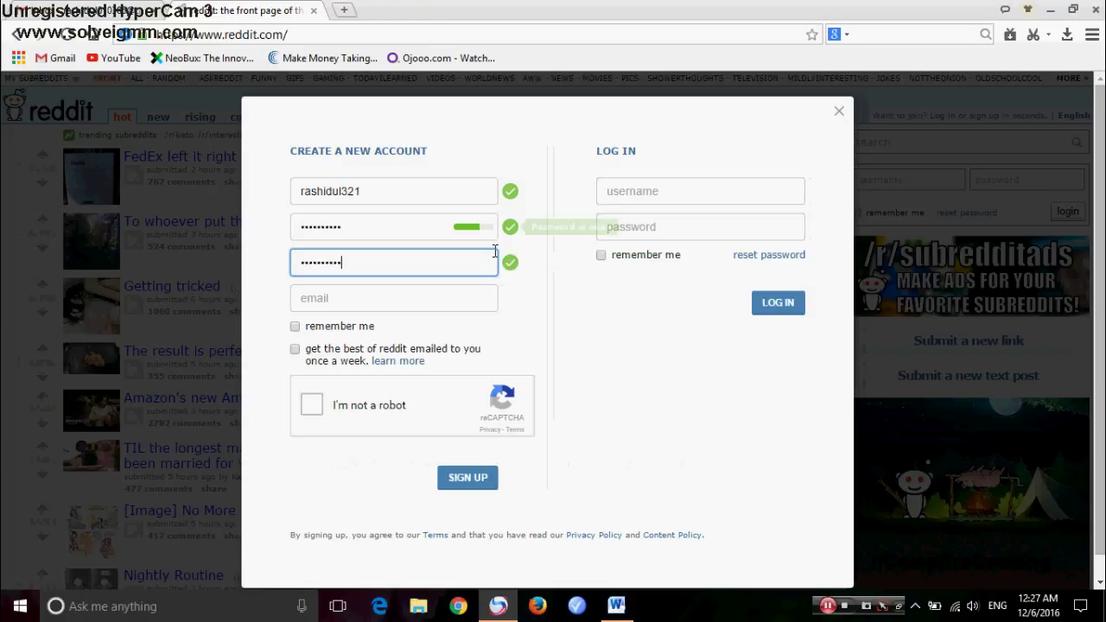
Copy the e-mail address from the Gmail account details and paste it into the sign-up form's email field.
click(399, 302)
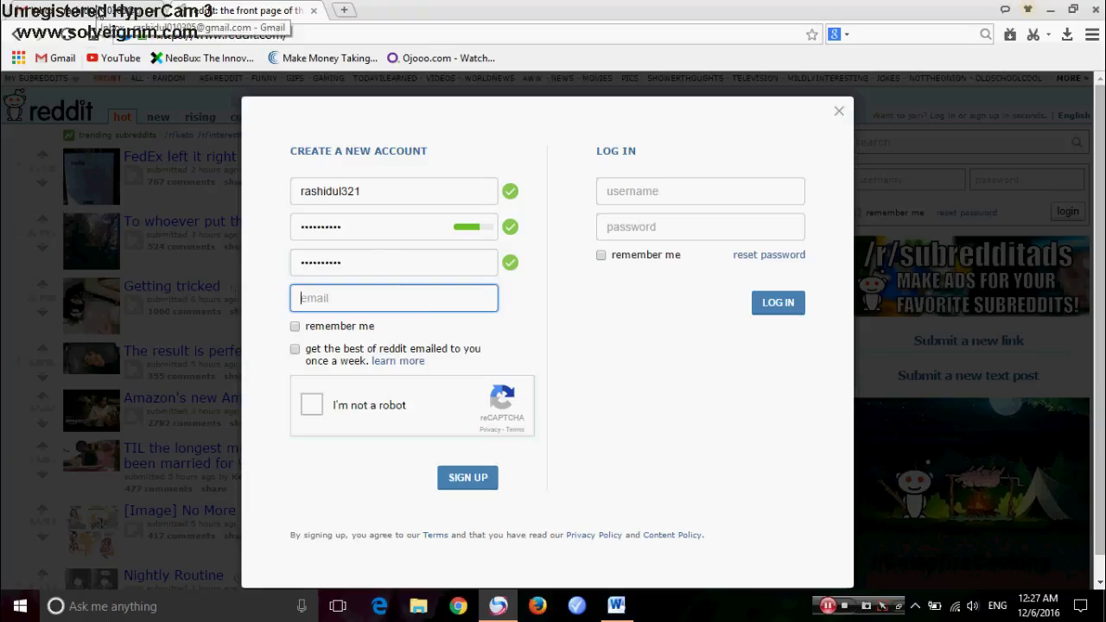
click(97, 10)
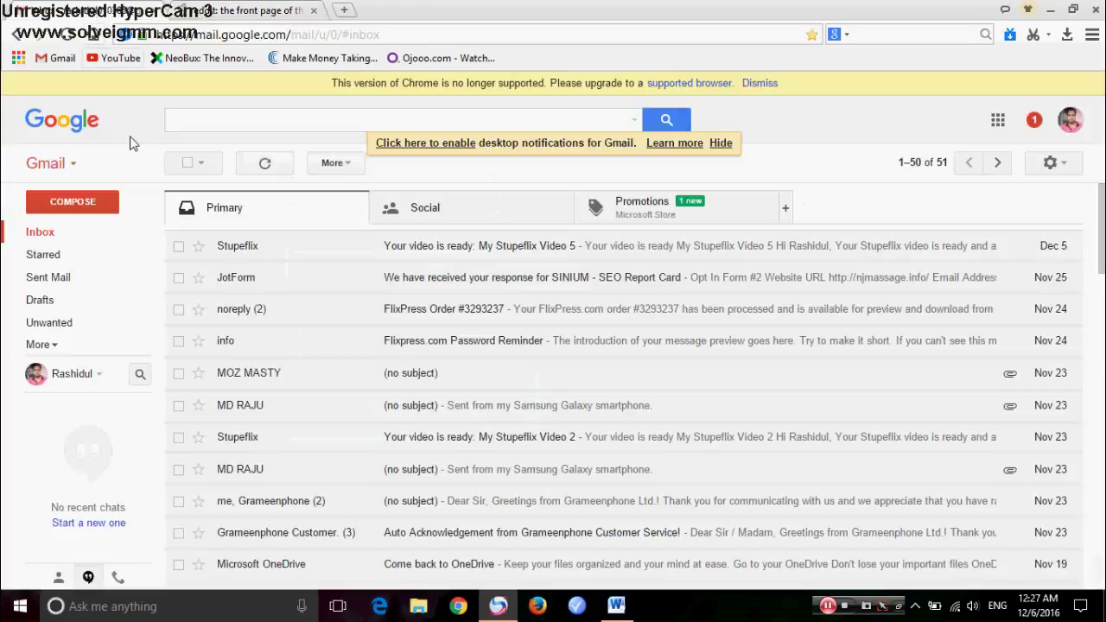
click(1071, 120)
drag(938, 173, 1071, 189)
click(1058, 178)
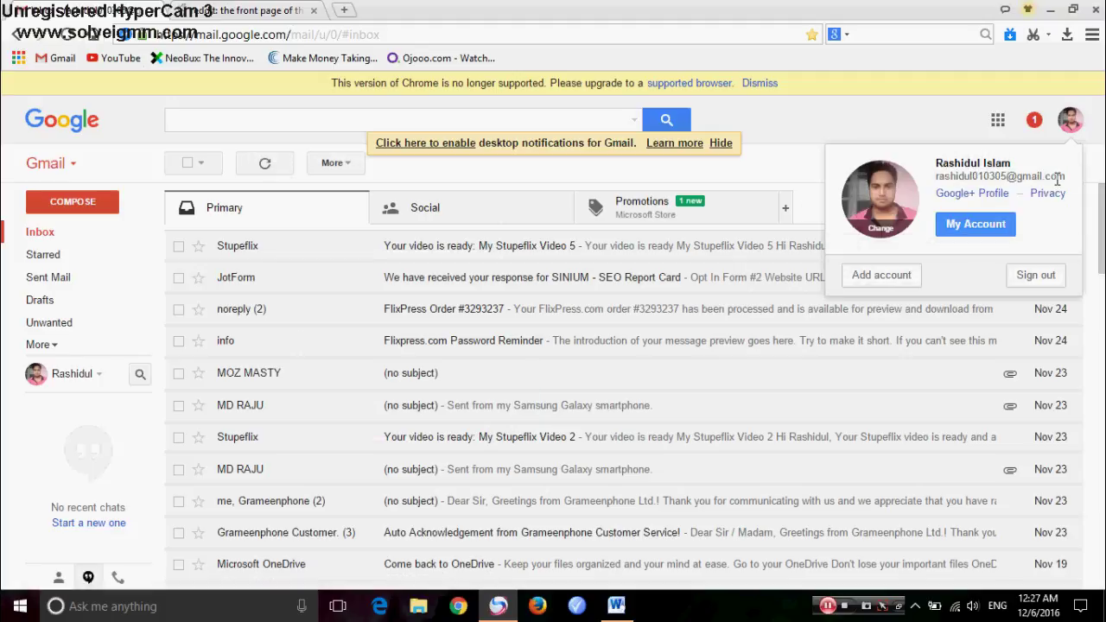
double_click(1058, 178)
triple_click(1054, 176)
click(1053, 177)
triple_click(1054, 176)
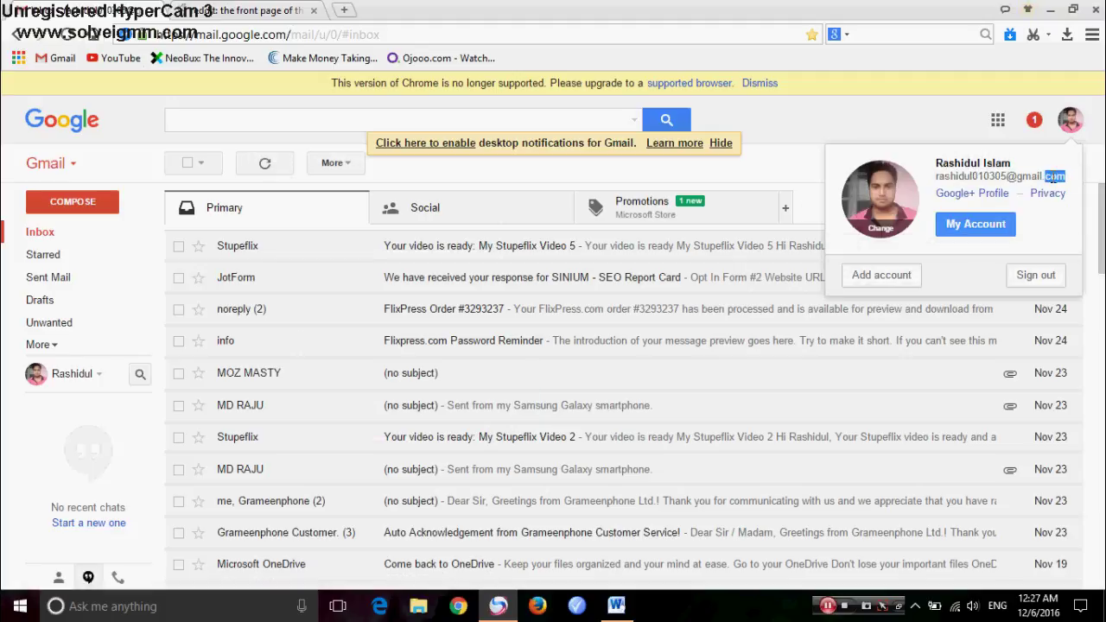
right_click(1049, 177)
click(1033, 188)
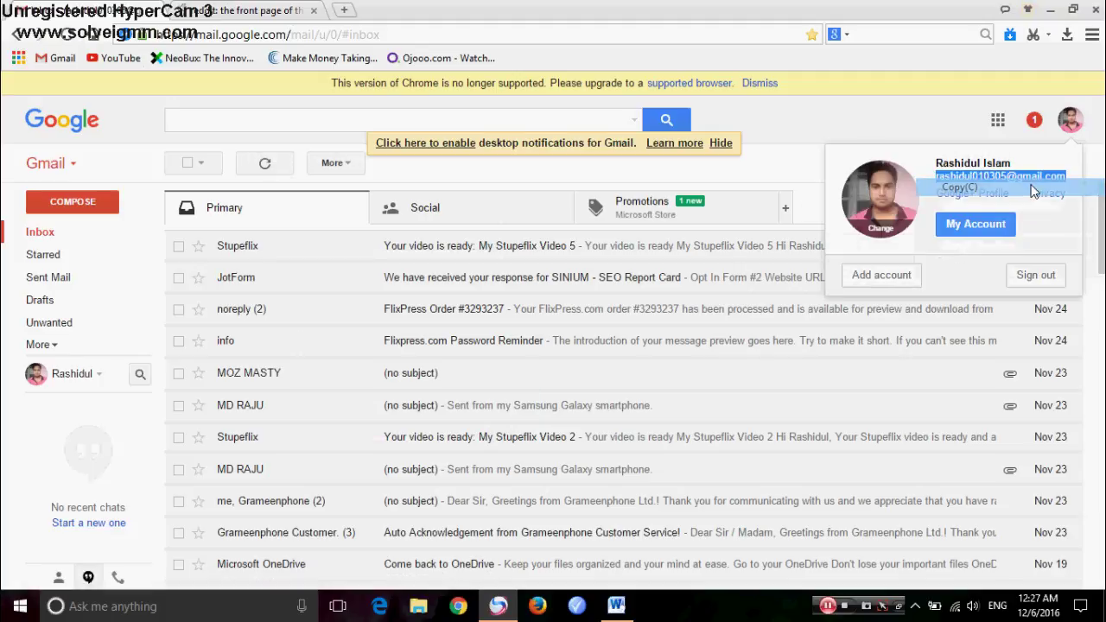
click(255, 11)
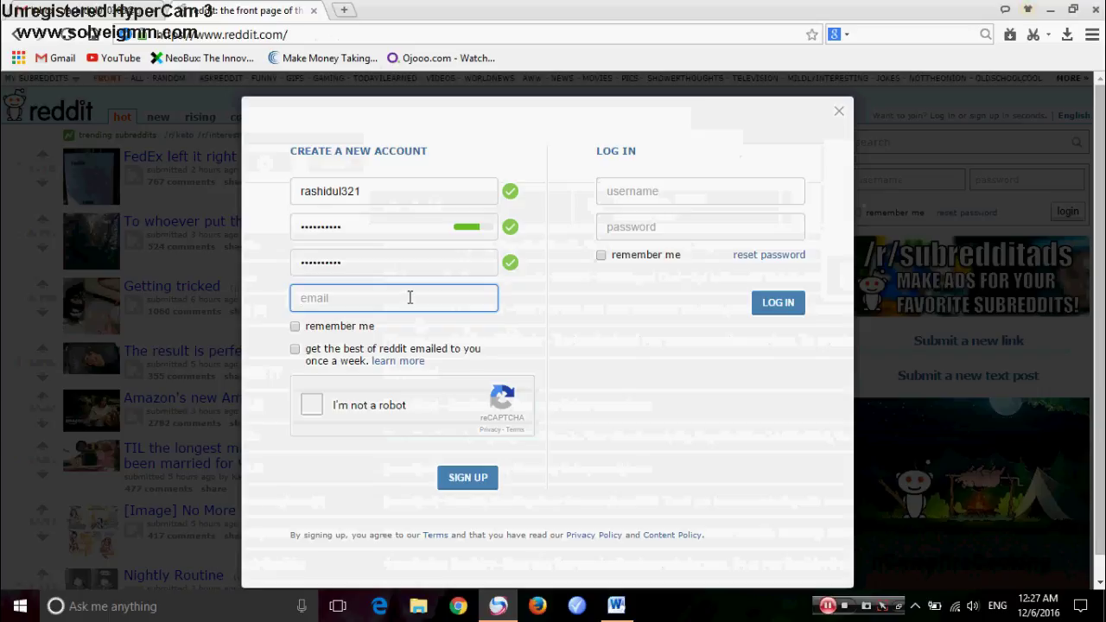
key(ctrl+v)
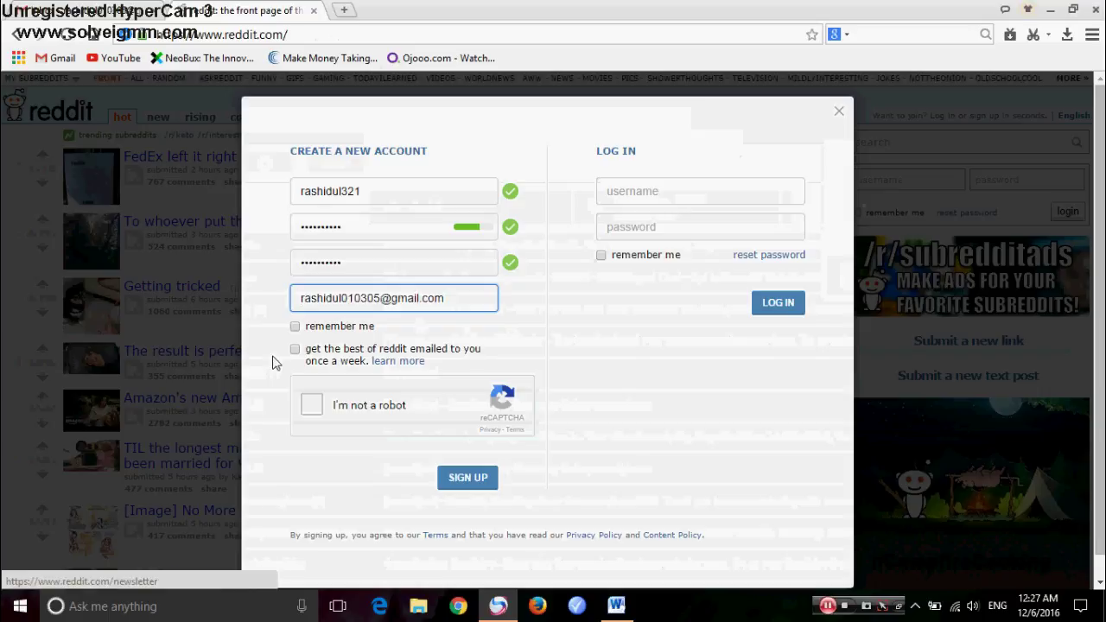
Complete the "I'm not a robot" check, enable "remember me" and the weekly best-of-reddit email, and submit the sign-up form.
click(311, 406)
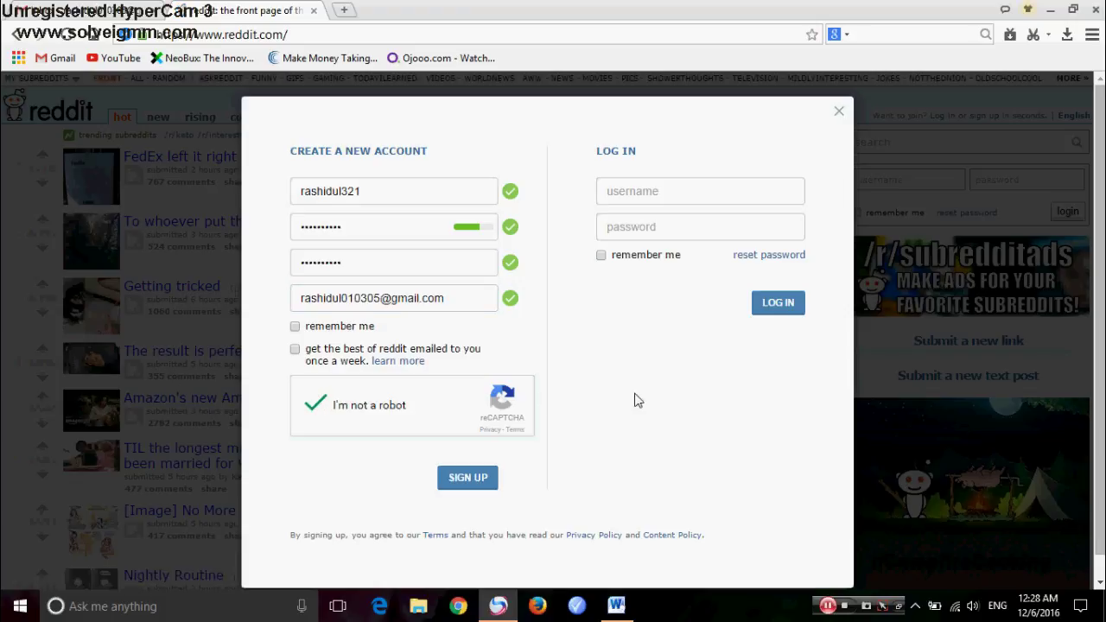
click(462, 472)
click(295, 327)
click(294, 349)
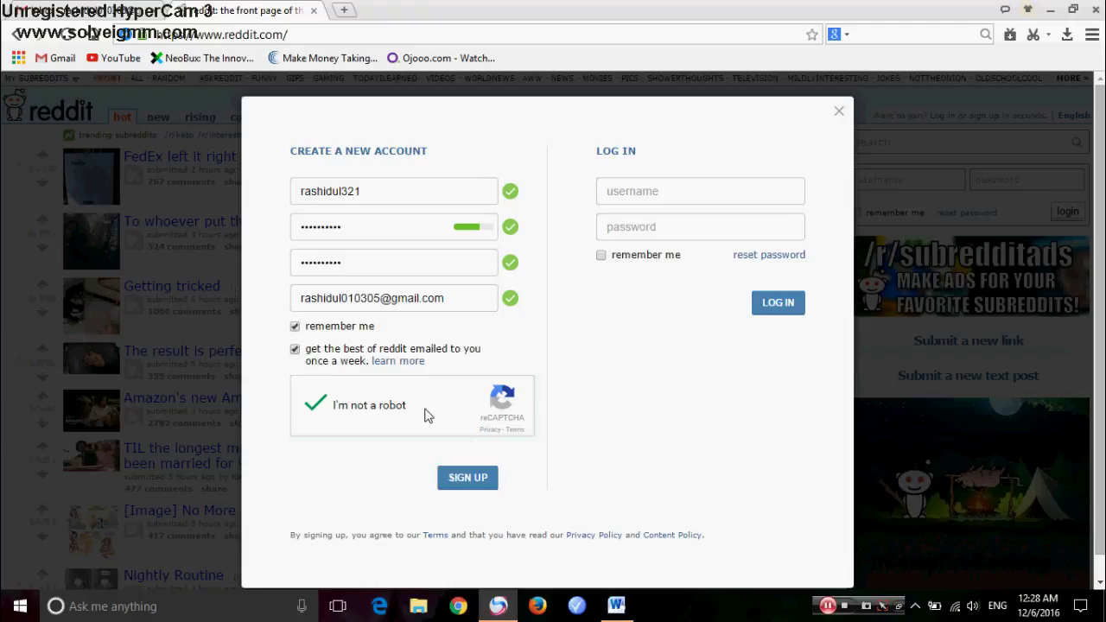
click(456, 480)
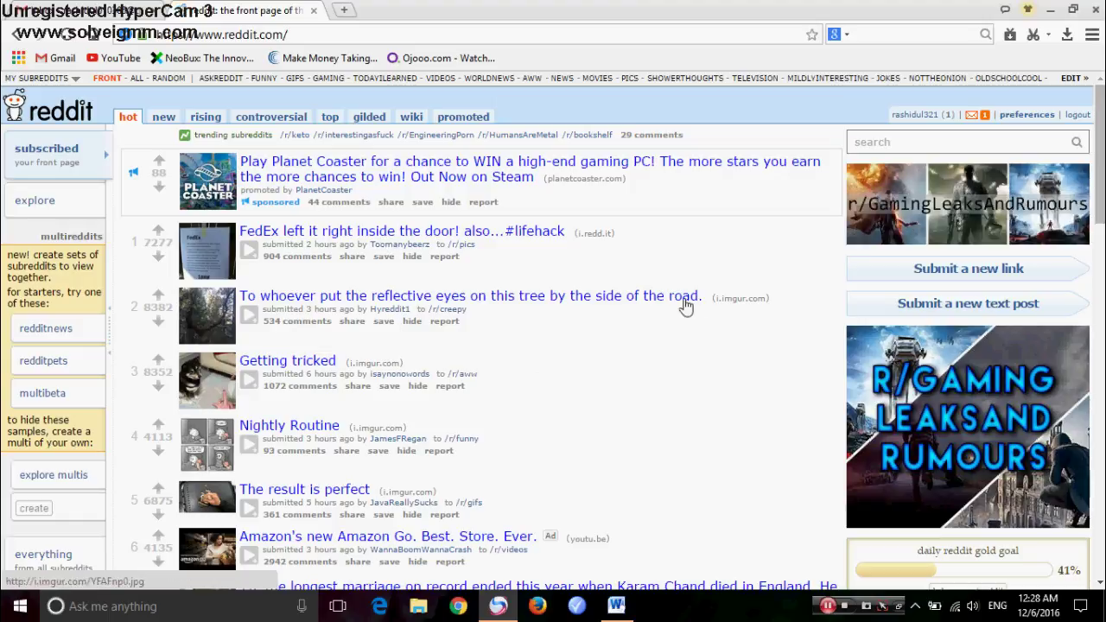
Read the unread welcome message in the Reddit inbox and return to the front page.
middle_click(931, 116)
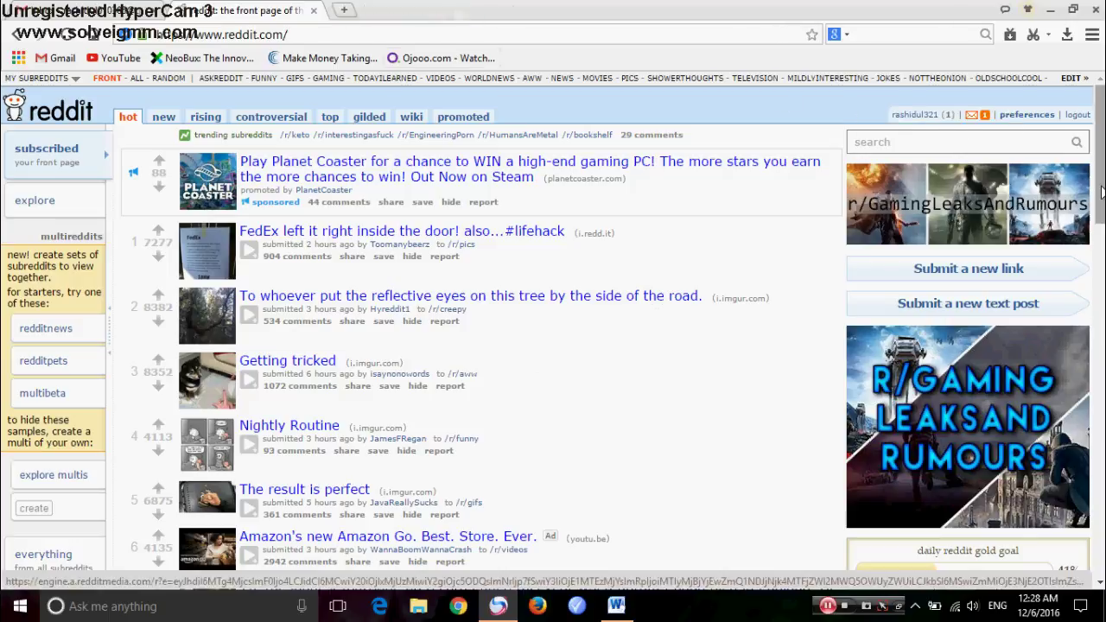
click(974, 120)
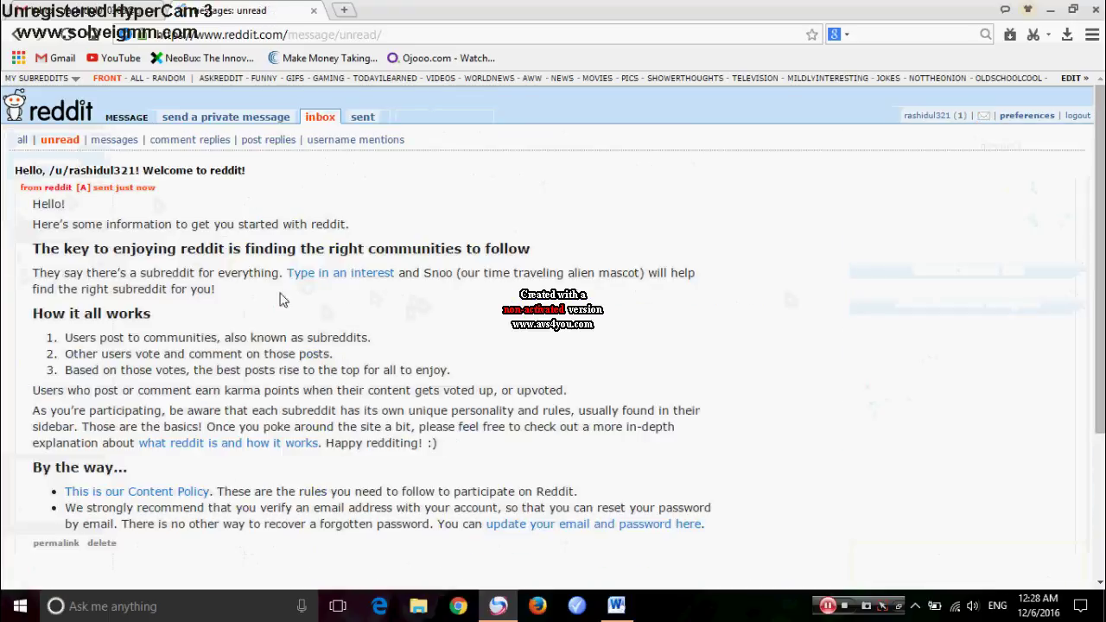
scroll(186, 366, down, 1)
scroll(187, 367, up, 1)
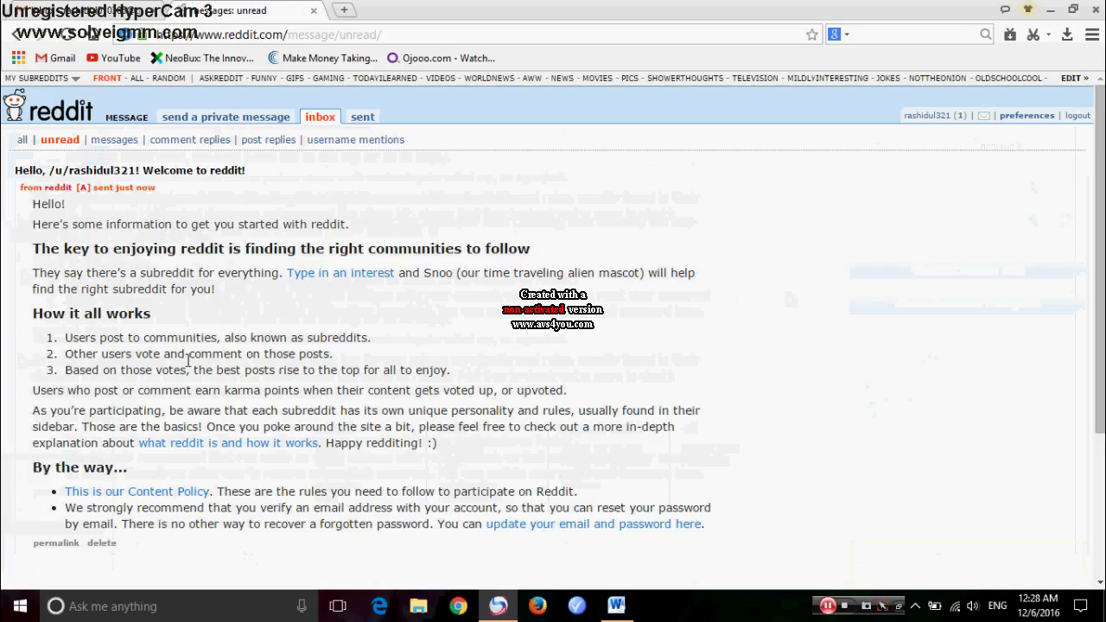
click(17, 35)
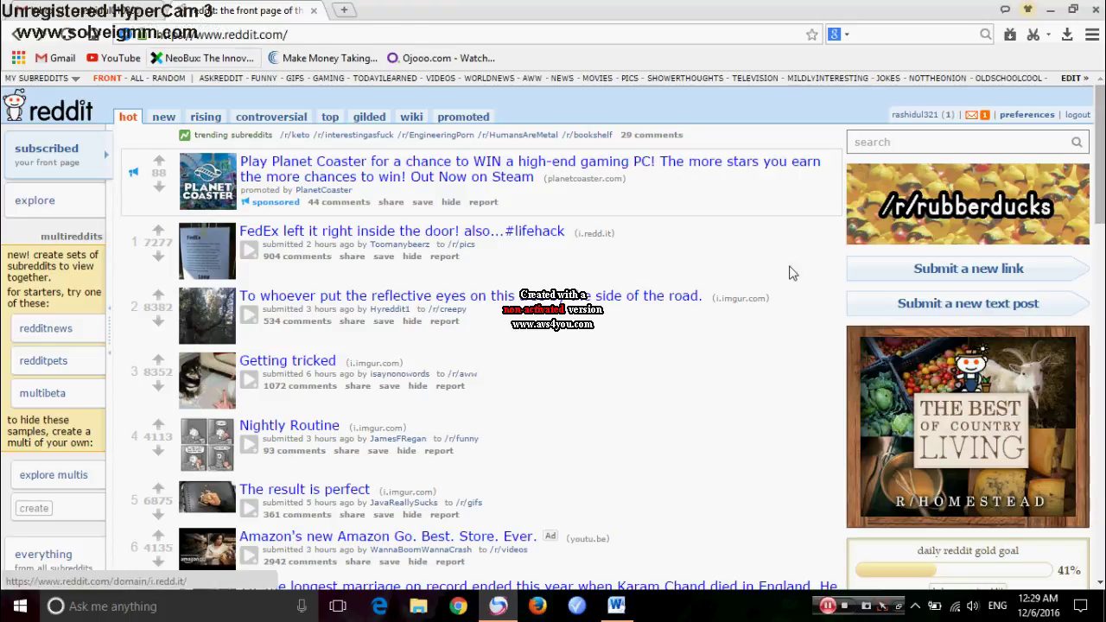
Open Reddit's "verify your email address" message in Gmail and follow its verification link.
click(111, 16)
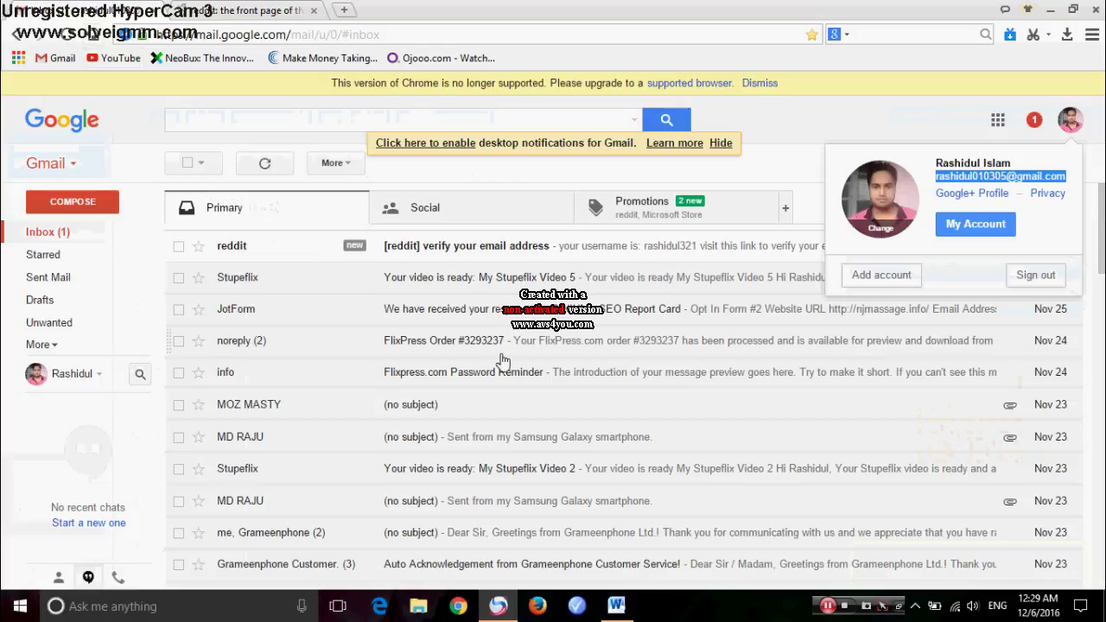
click(243, 12)
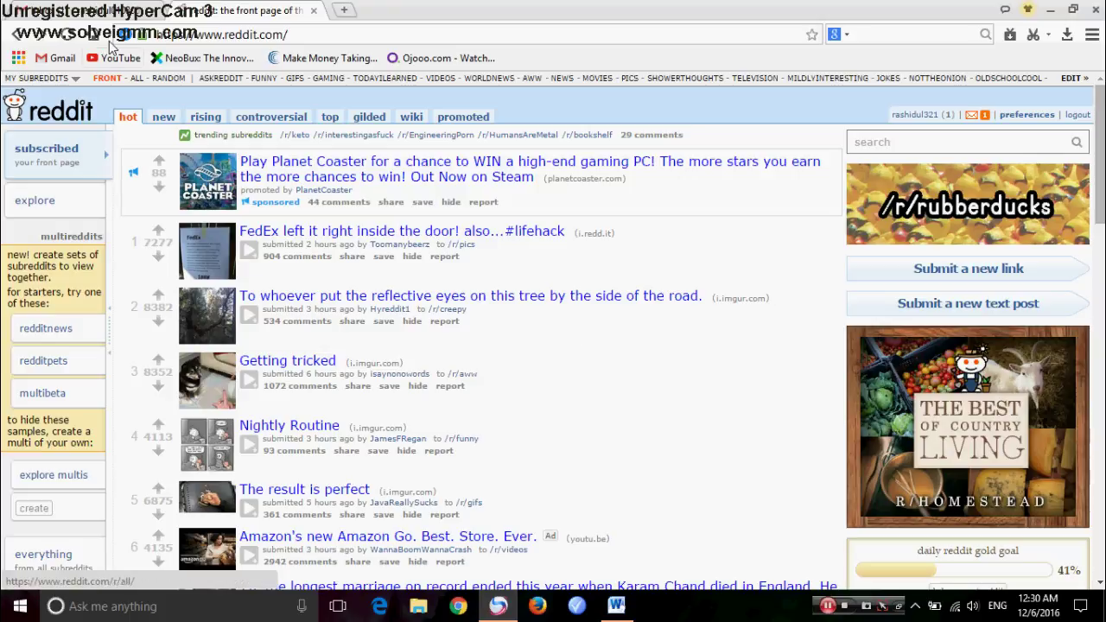
click(112, 12)
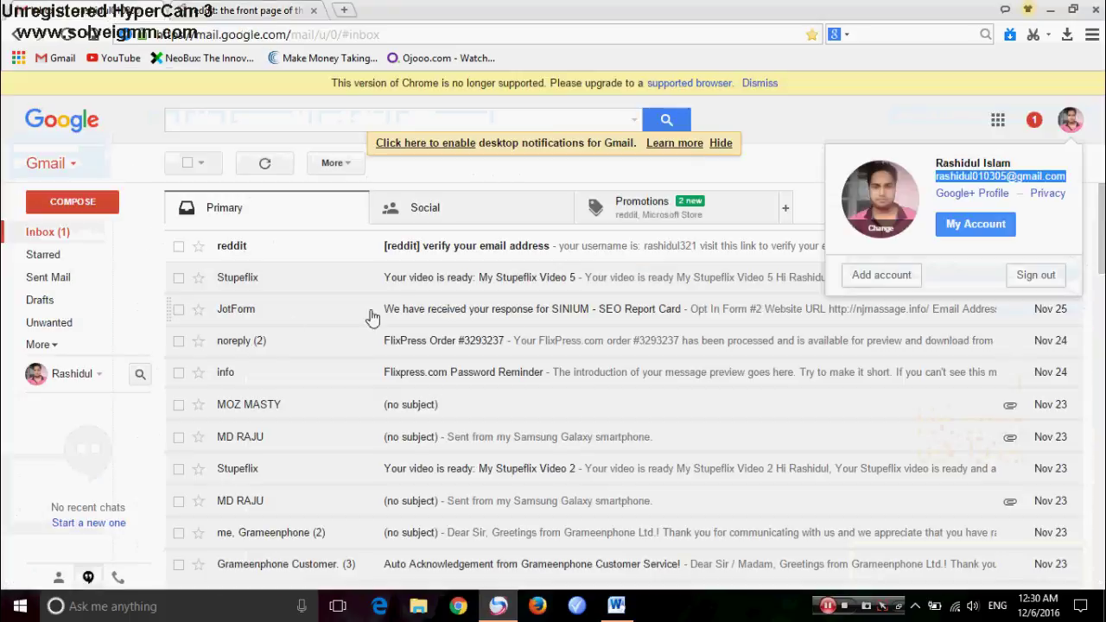
click(513, 254)
click(512, 251)
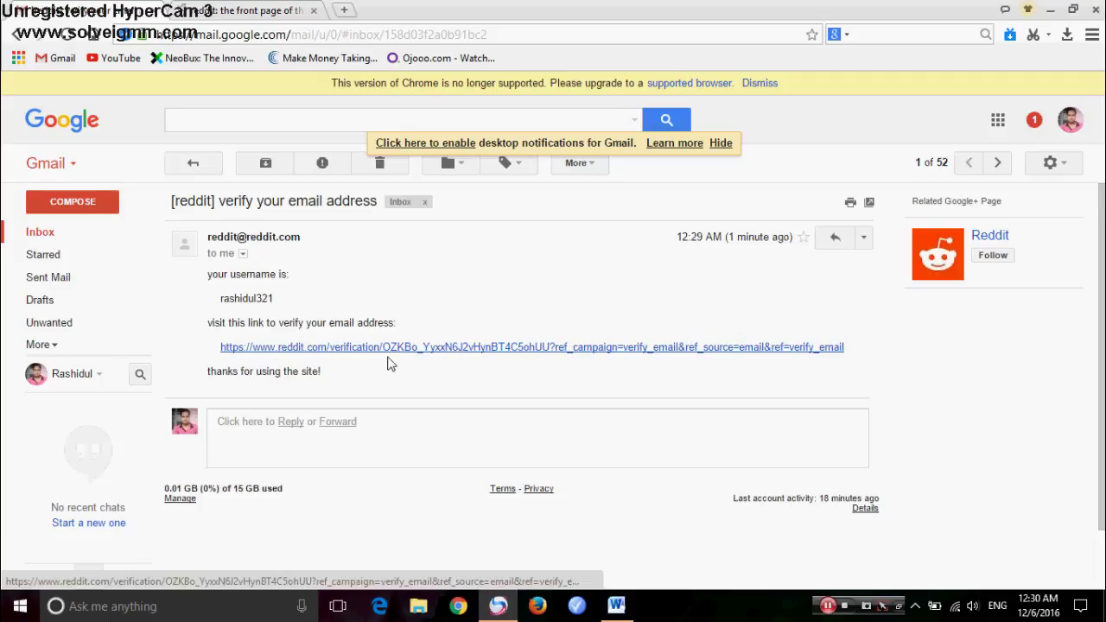
click(505, 355)
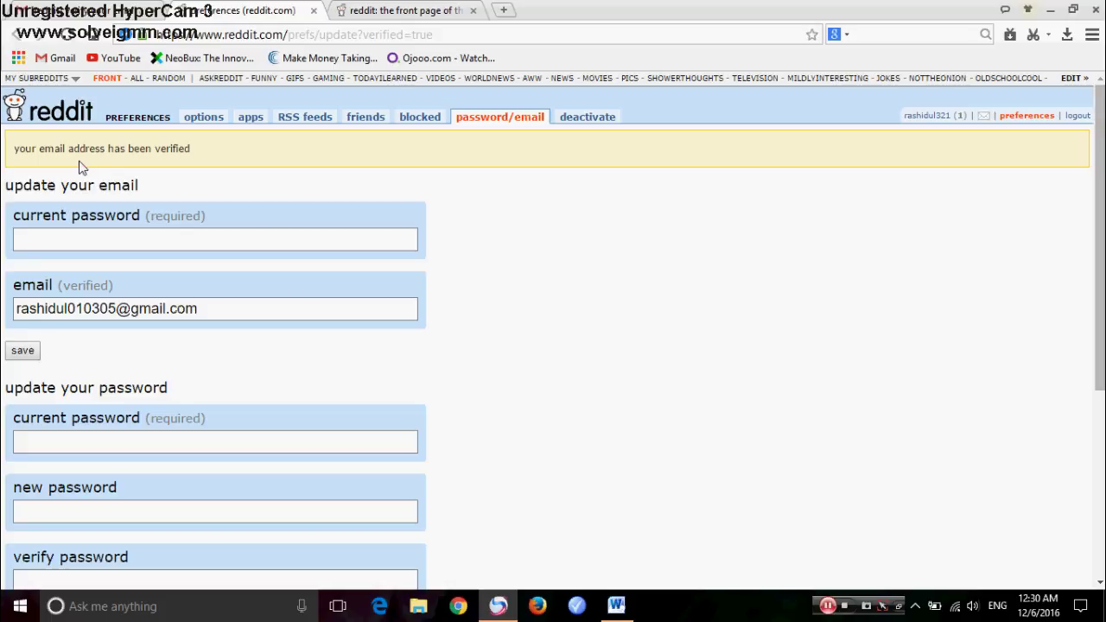
Read the email verification notice, close the preferences page and return to the Reddit front page.
drag(14, 148, 211, 155)
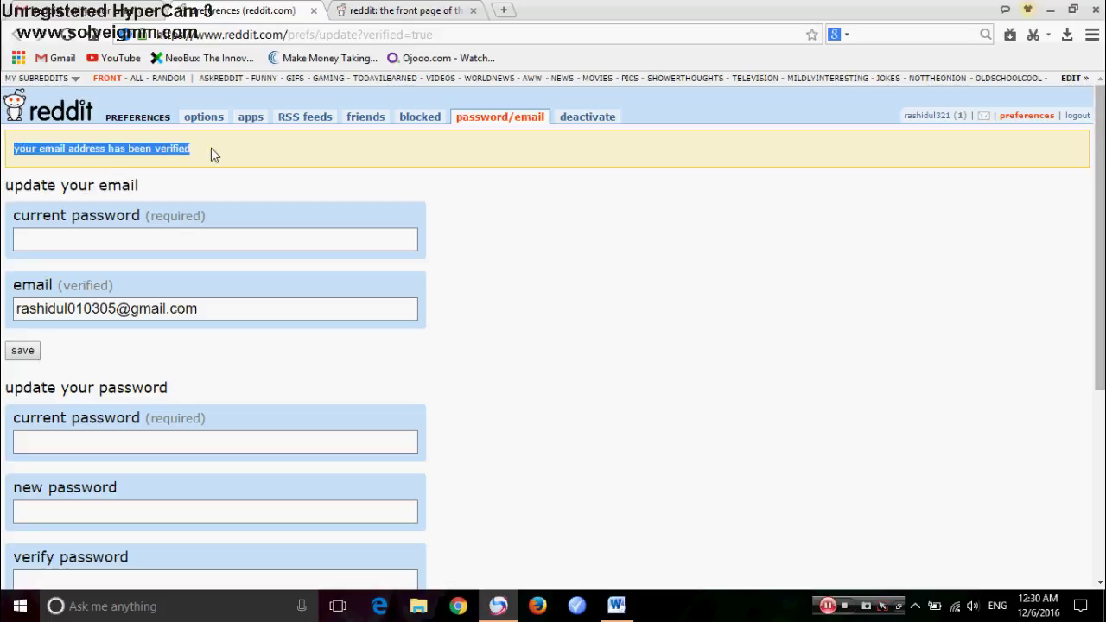
click(677, 238)
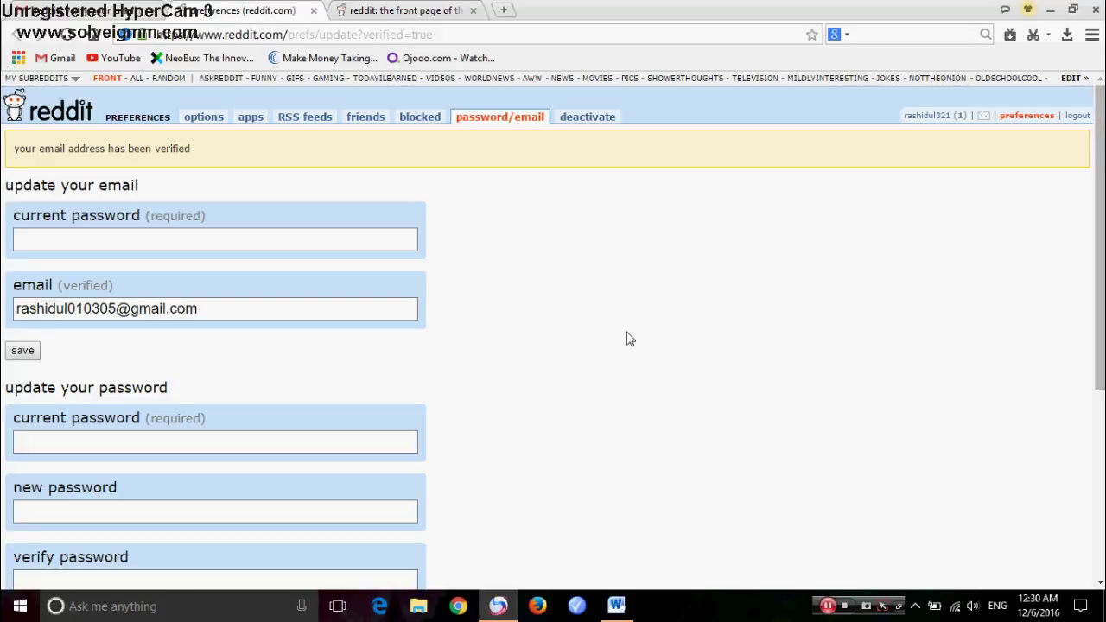
scroll(86, 387, down, 5)
scroll(86, 387, up, 5)
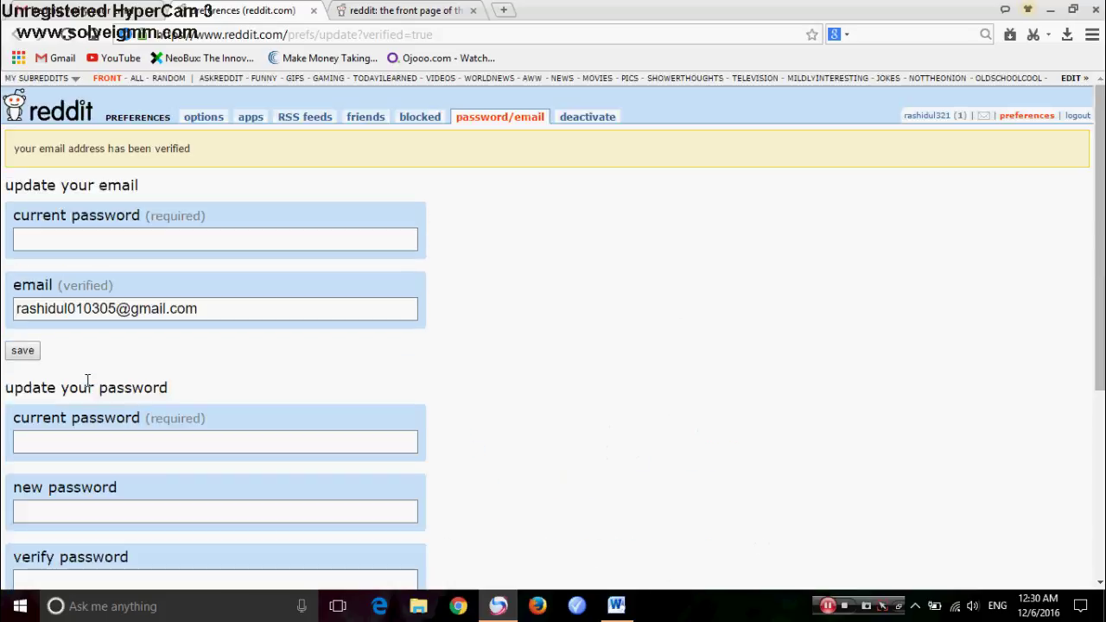
click(313, 11)
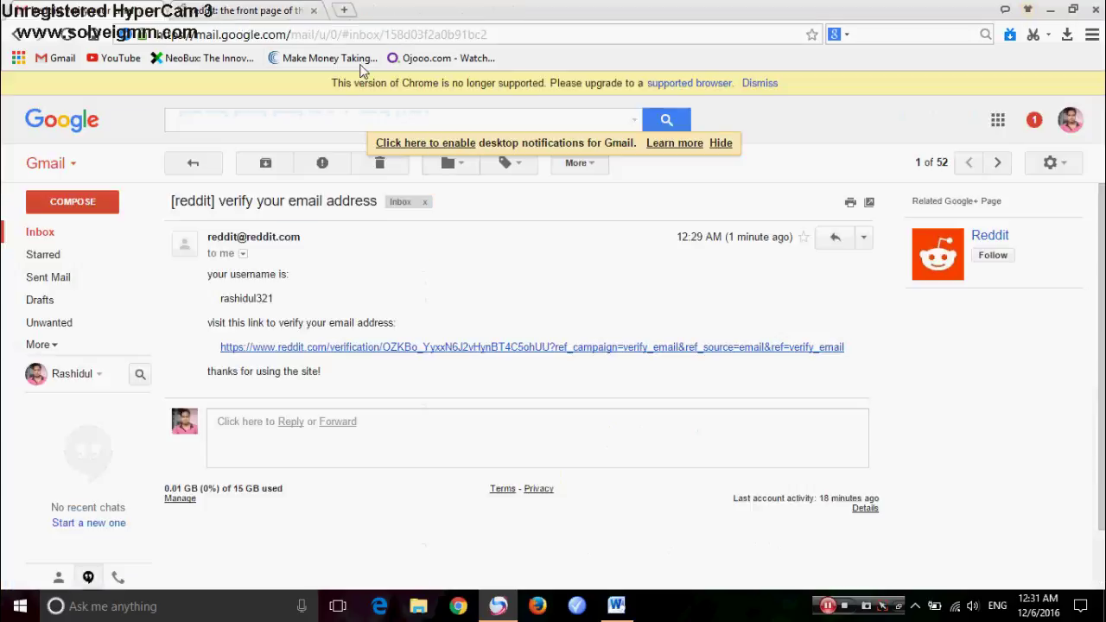
click(250, 10)
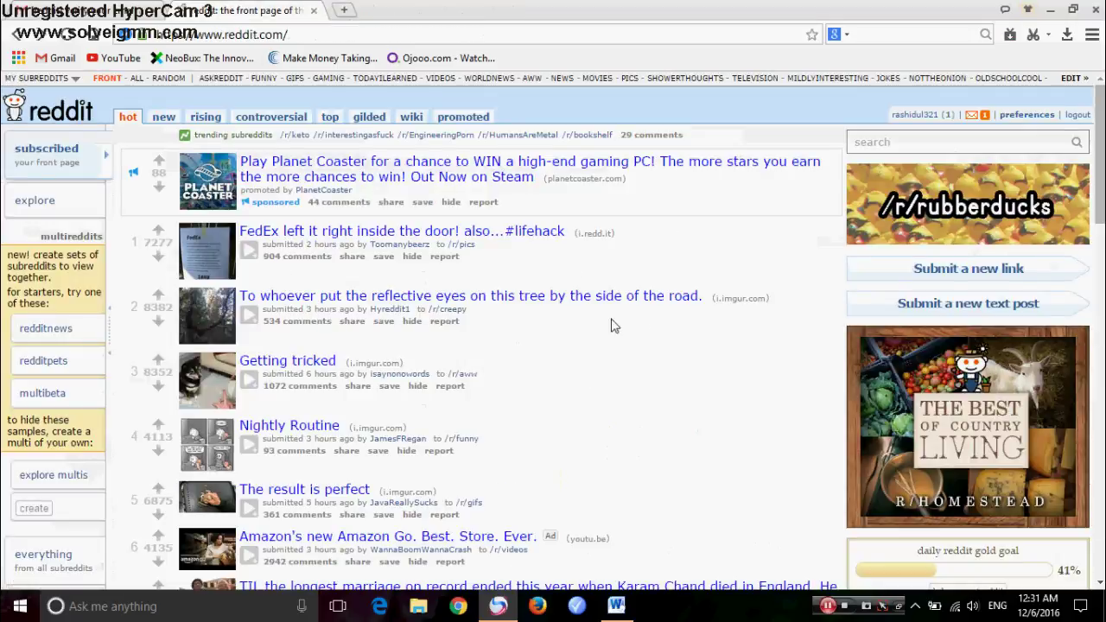
Open the form for submitting a new link and look over its fields.
click(953, 271)
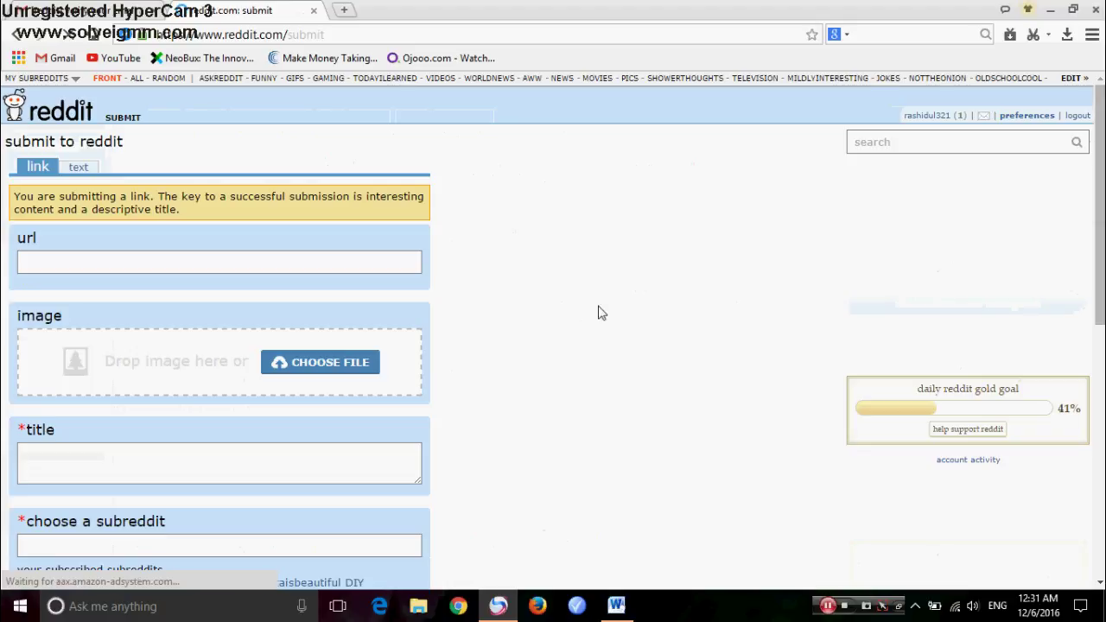
scroll(600, 307, down, 2)
scroll(600, 308, up, 2)
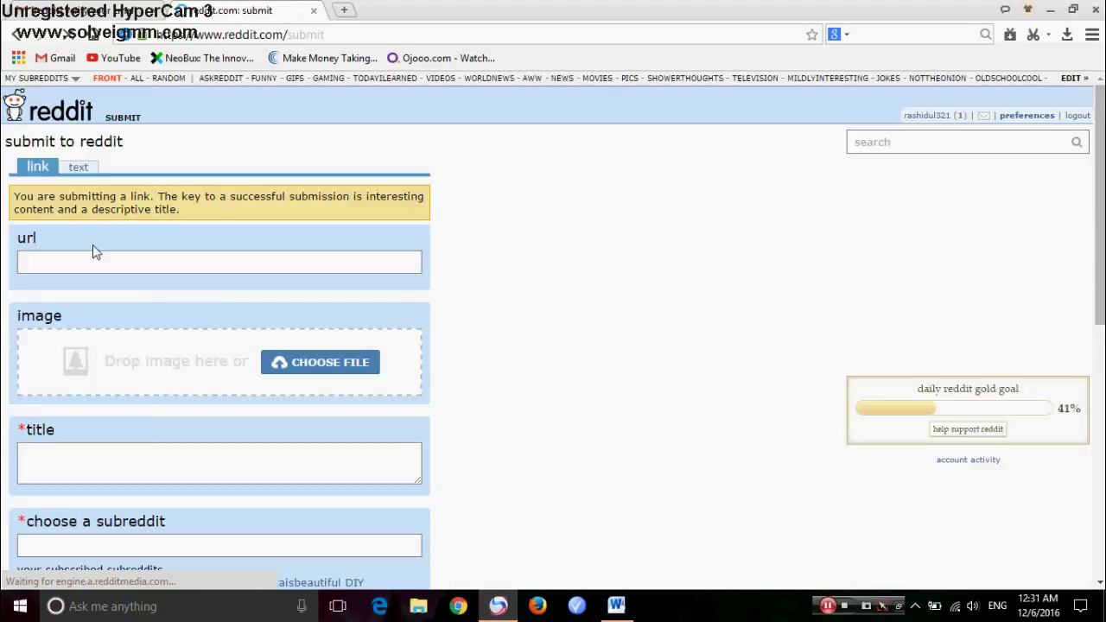
scroll(526, 309, down, 3)
scroll(526, 304, up, 3)
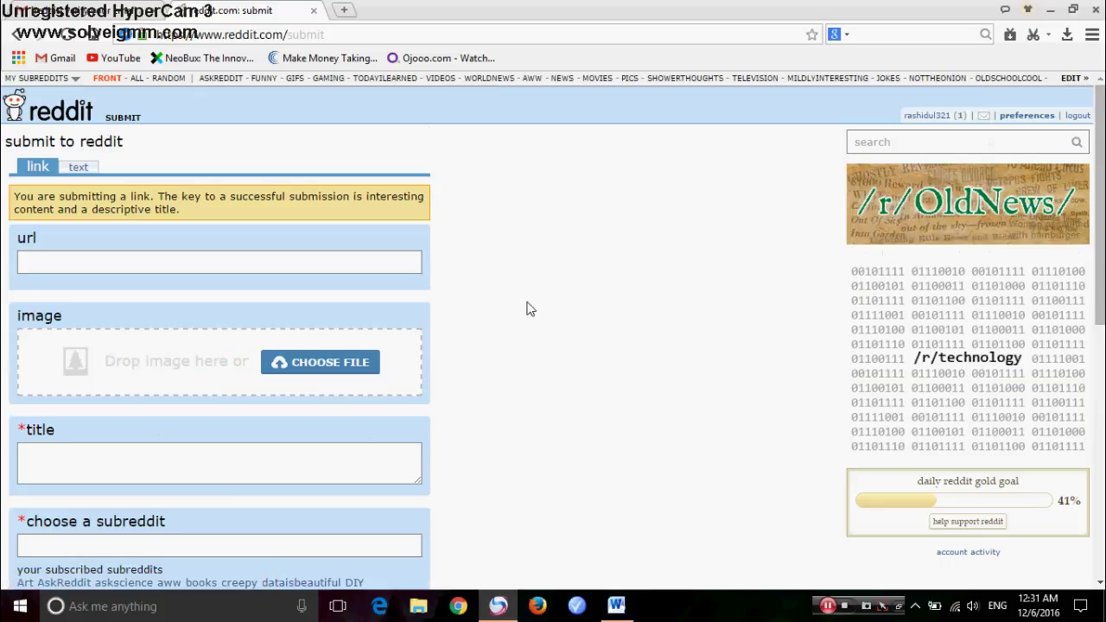
scroll(529, 309, down, 1)
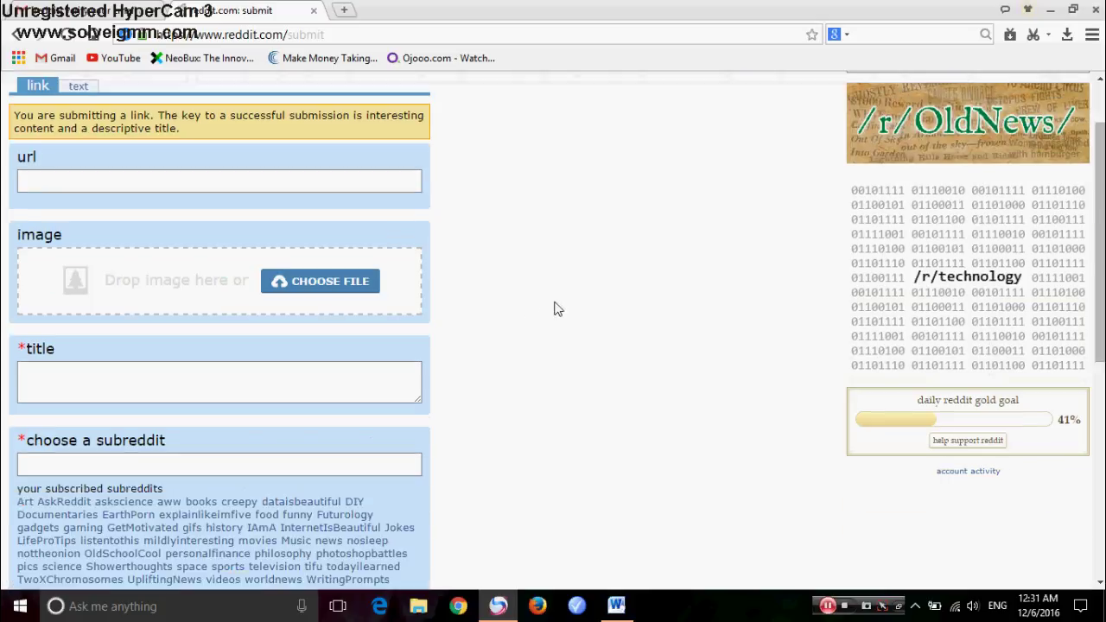
click(82, 178)
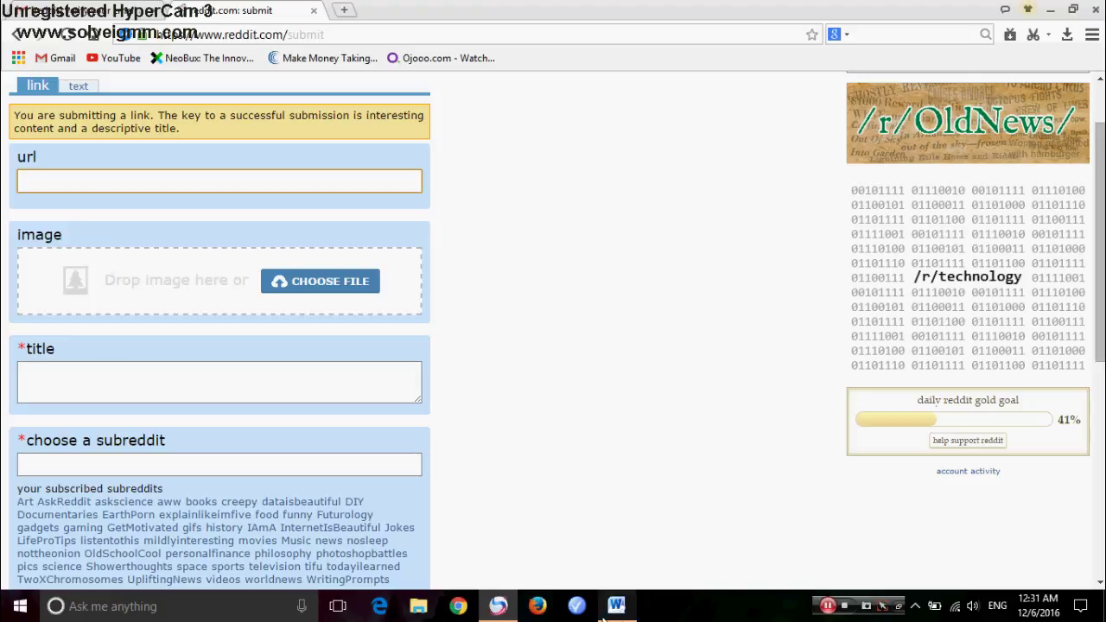
mouse_move(615, 611)
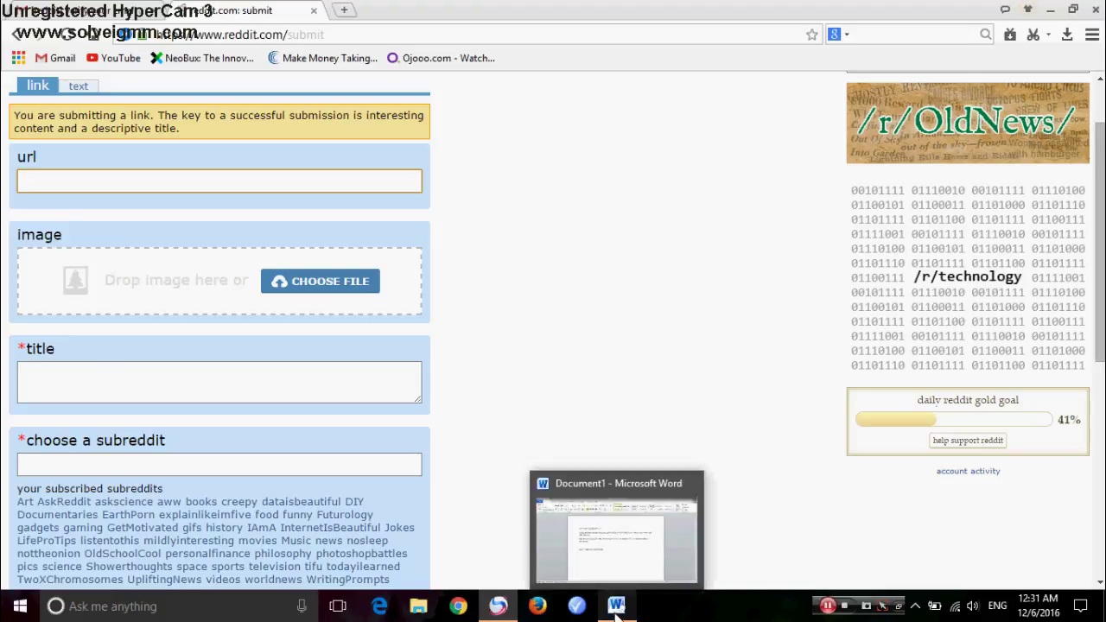
click(616, 605)
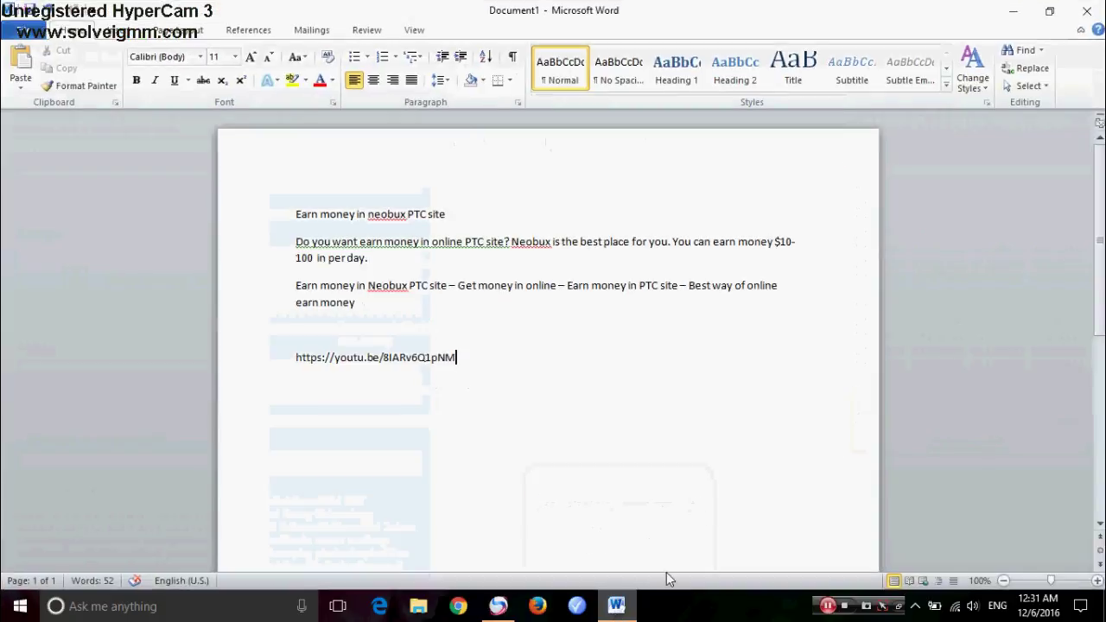
triple_click(398, 358)
key(ctrl+c)
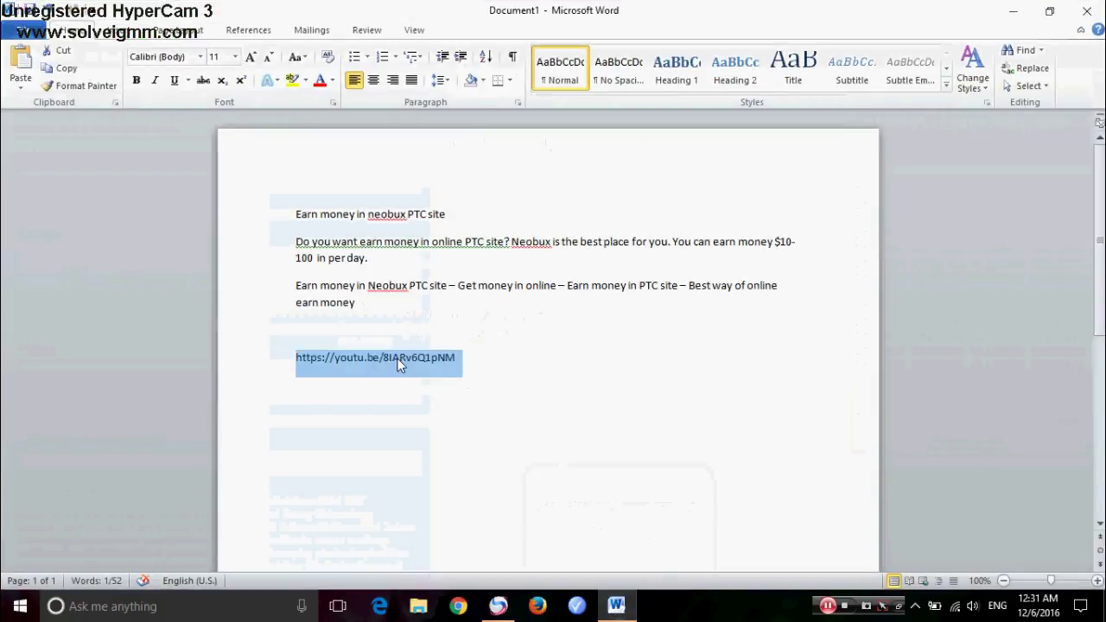
click(499, 606)
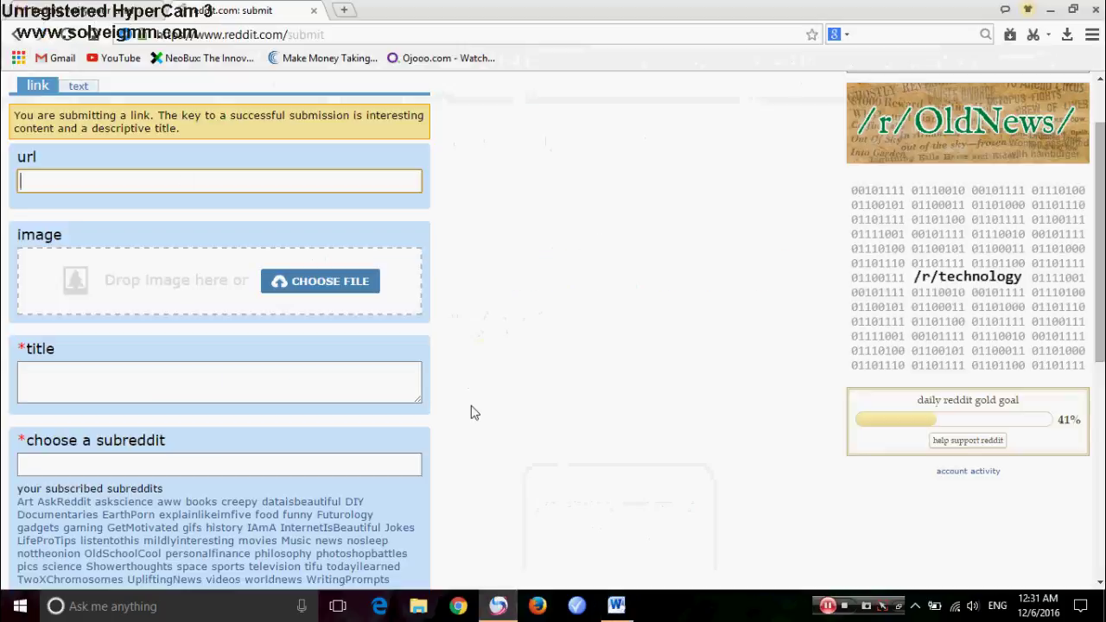
click(143, 180)
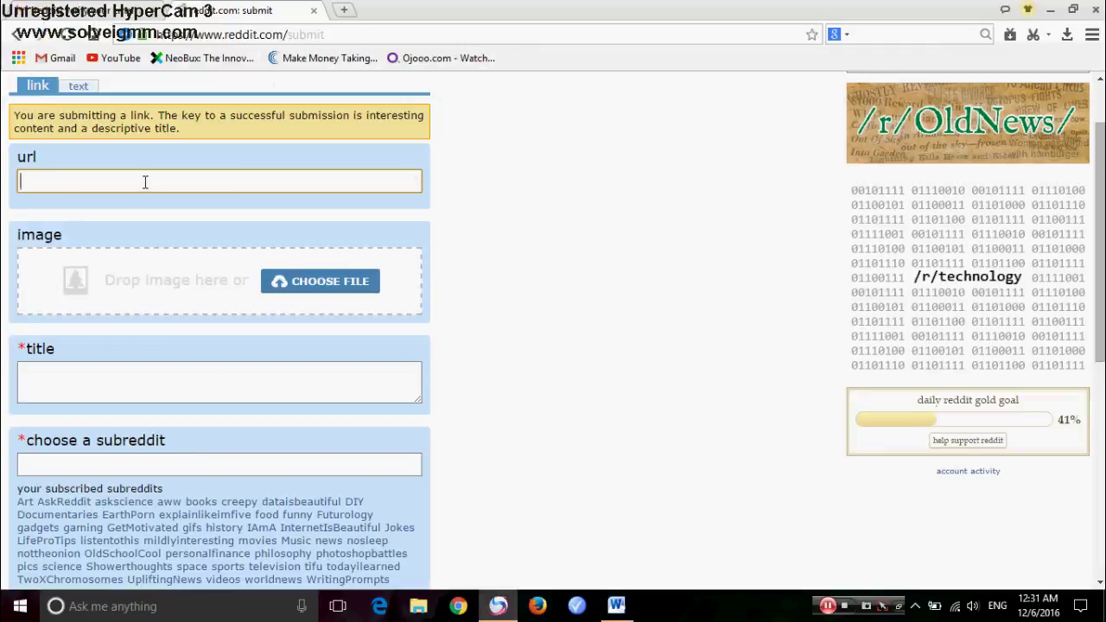
key(ctrl+v)
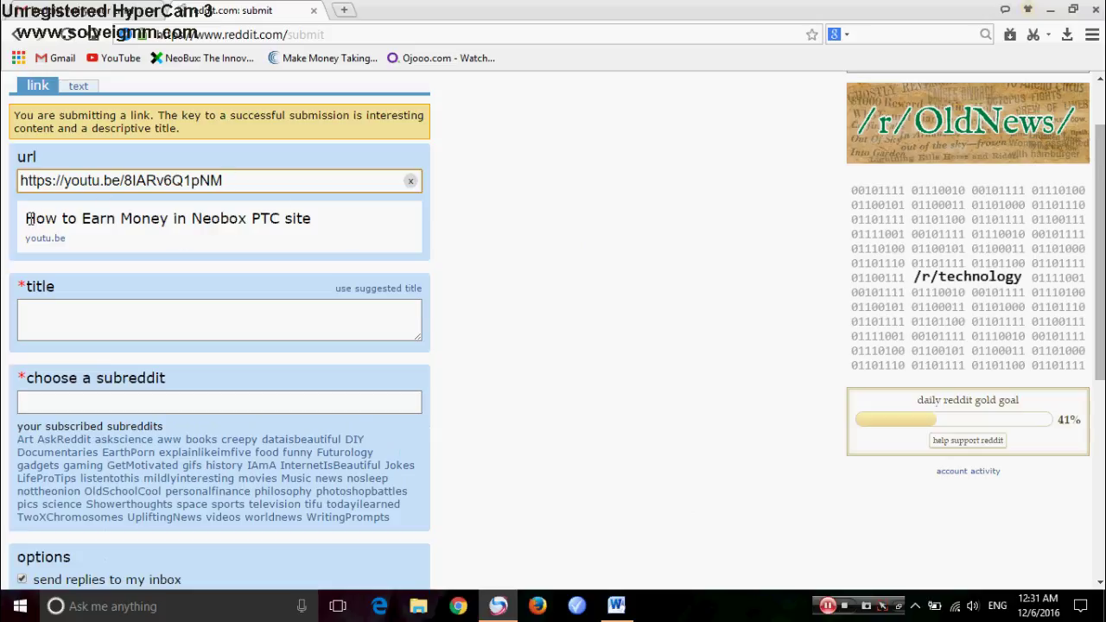
Copy the preview title "How to Earn Money in Neobox PTC site" and paste it into the post's title field.
drag(26, 217, 319, 226)
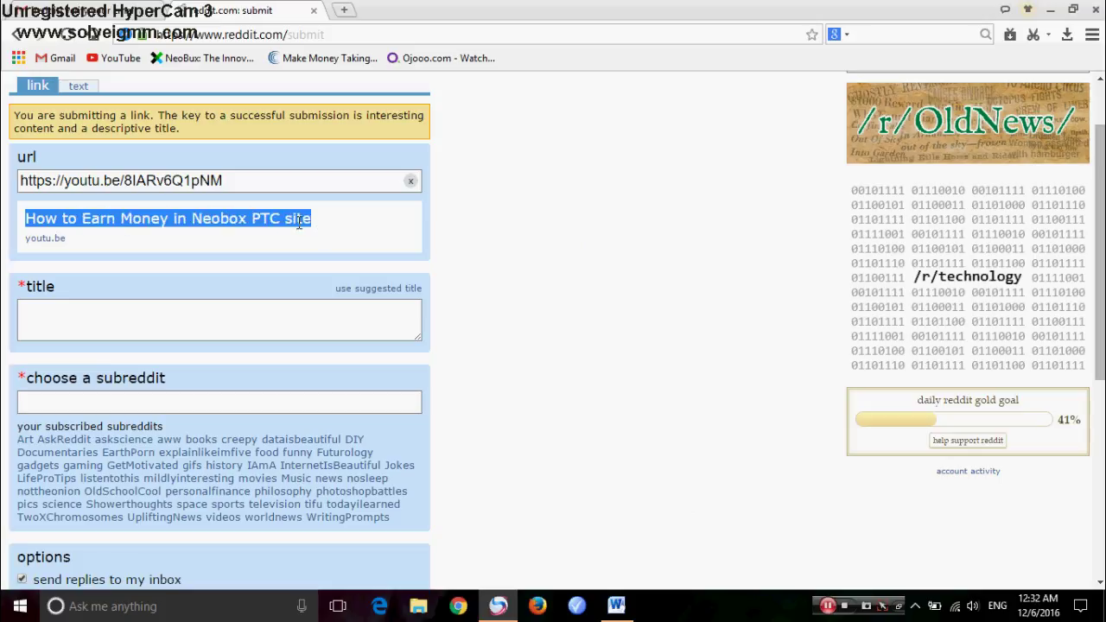
right_click(271, 222)
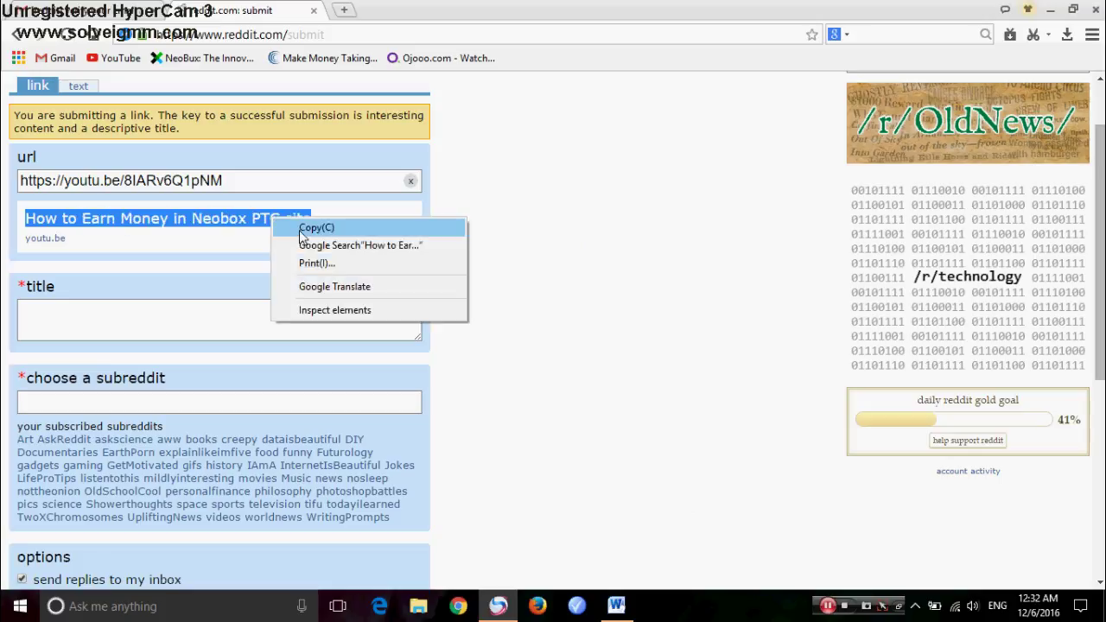
click(299, 230)
click(225, 320)
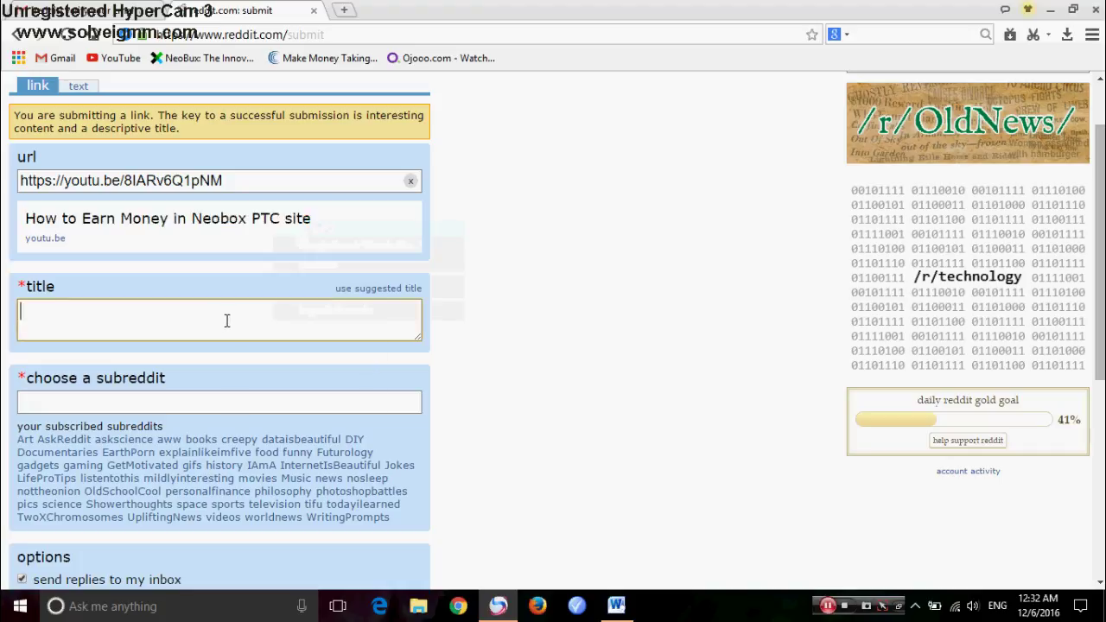
right_click(228, 320)
click(274, 389)
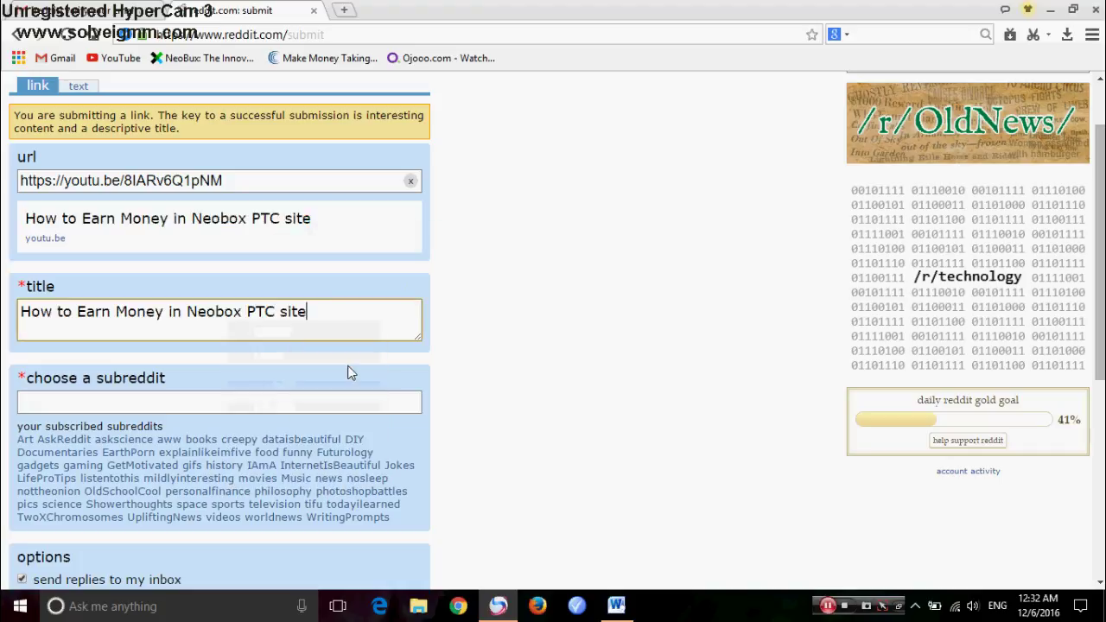
Choose "onlinehomebusiness" as the subreddit for the post.
scroll(509, 316, down, 2)
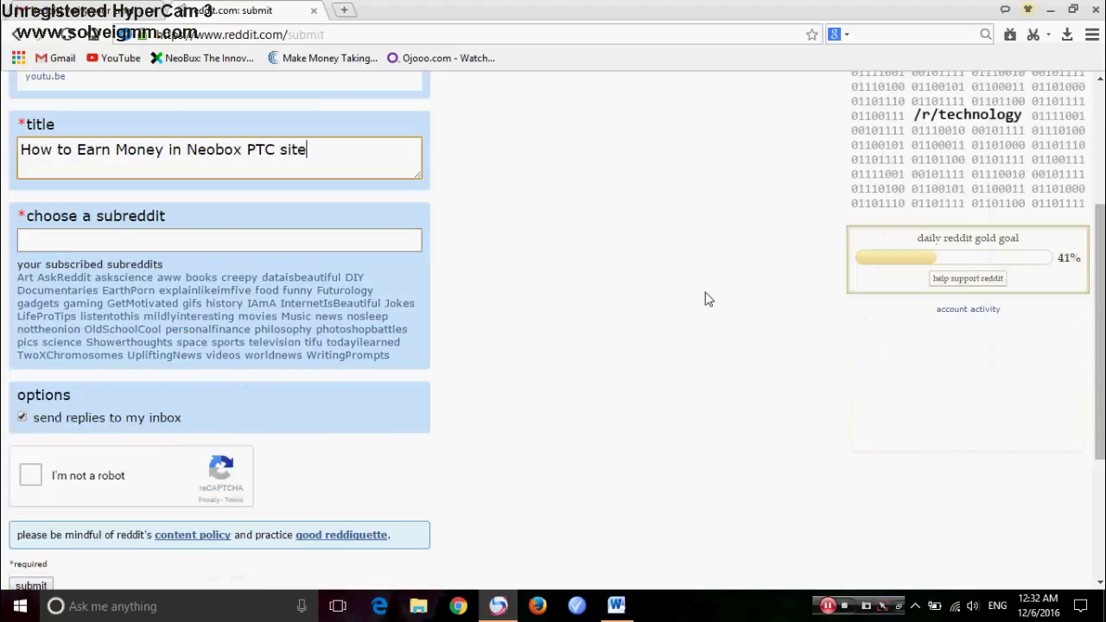
click(91, 236)
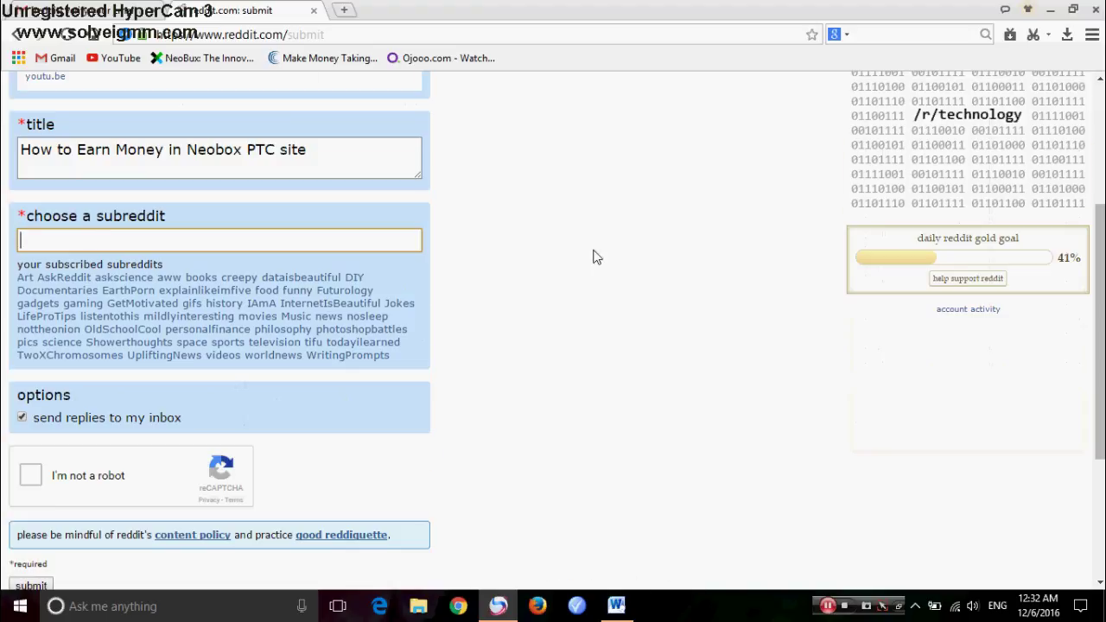
scroll(592, 256, down, 1)
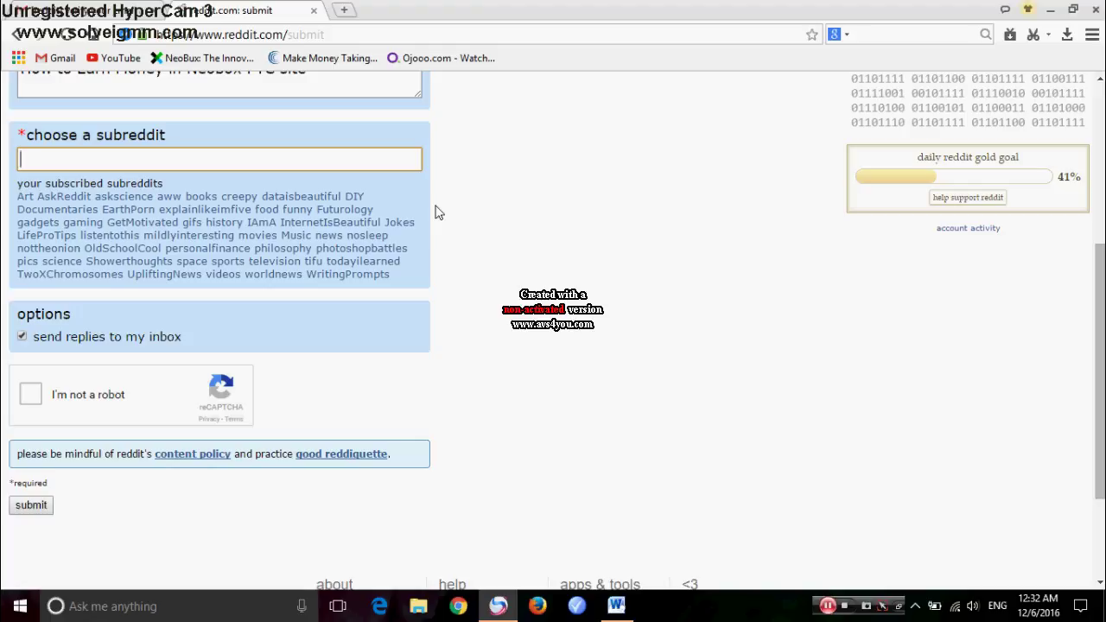
text(on)
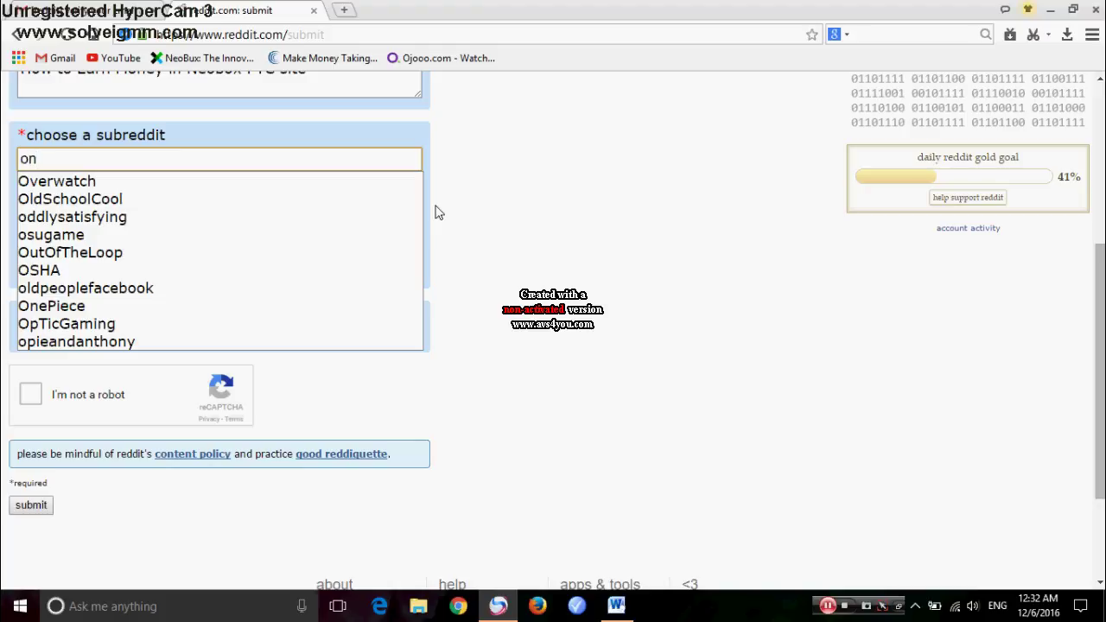
text(lin)
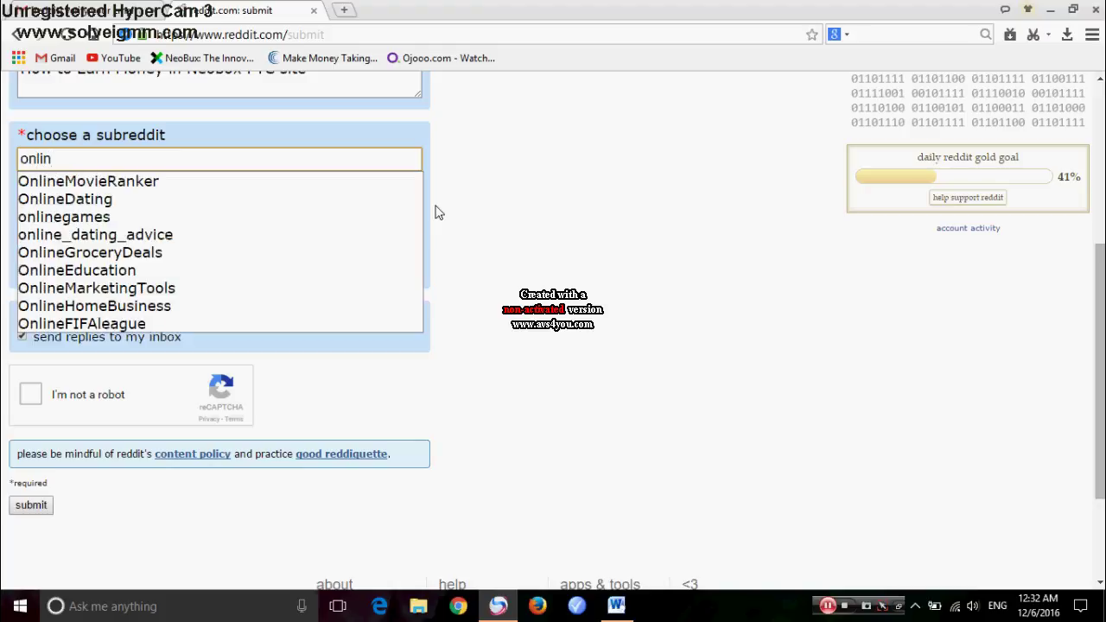
text(e mo)
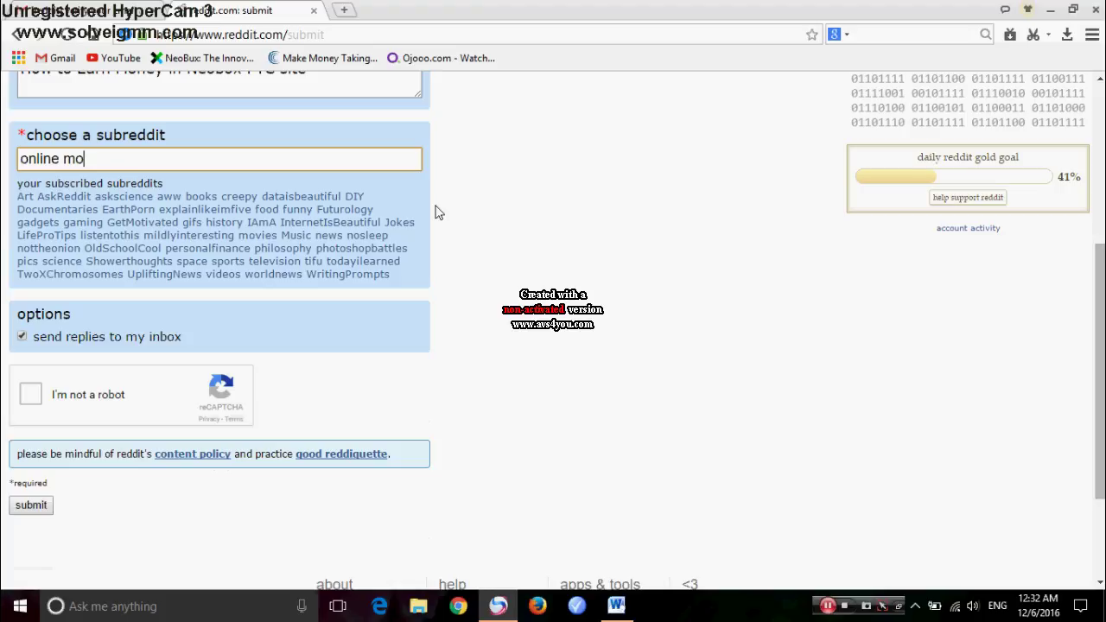
key(BackSpace)
key(BackSpace)
key(BackSpace)
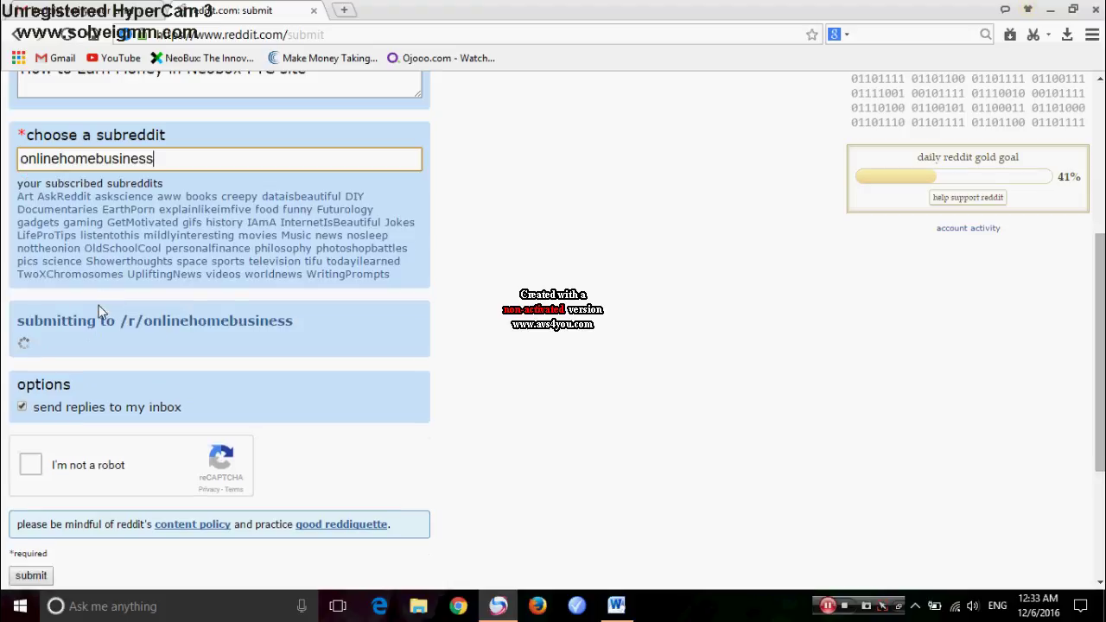
Complete the "I'm not a robot" check, review the filled-in form and submit the link post.
scroll(501, 272, down, 2)
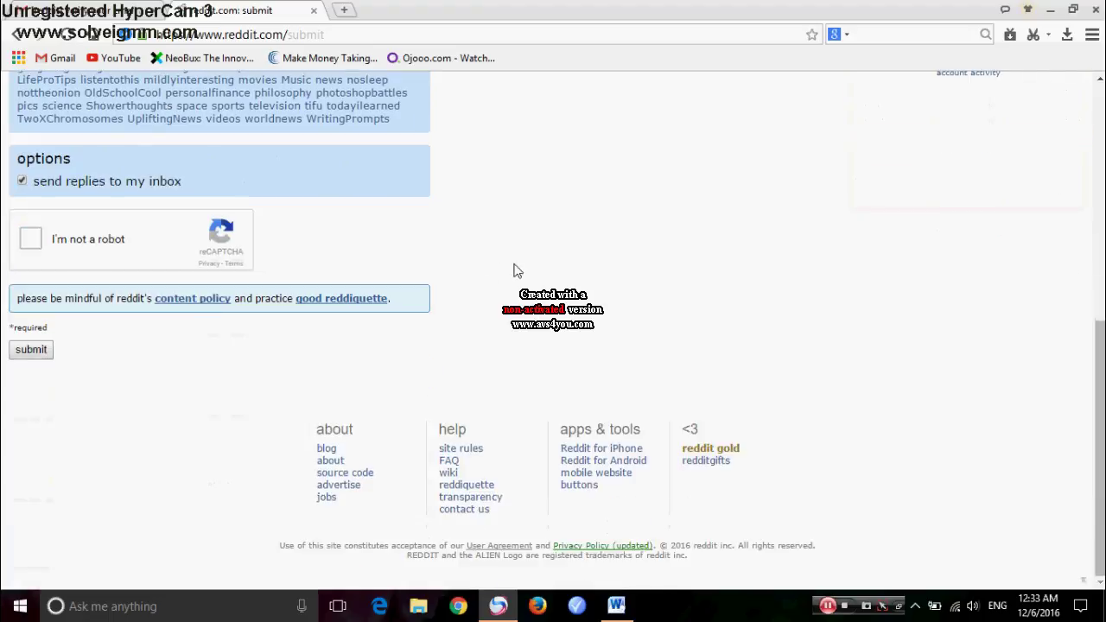
click(26, 245)
scroll(549, 249, up, 5)
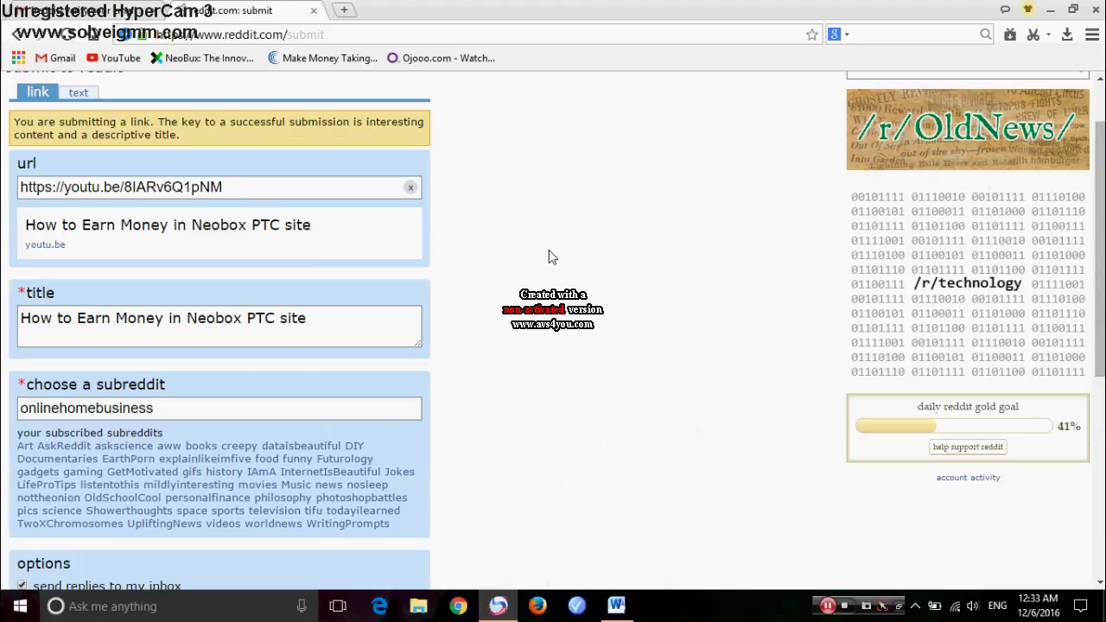
scroll(548, 256, down, 4)
scroll(549, 257, up, 5)
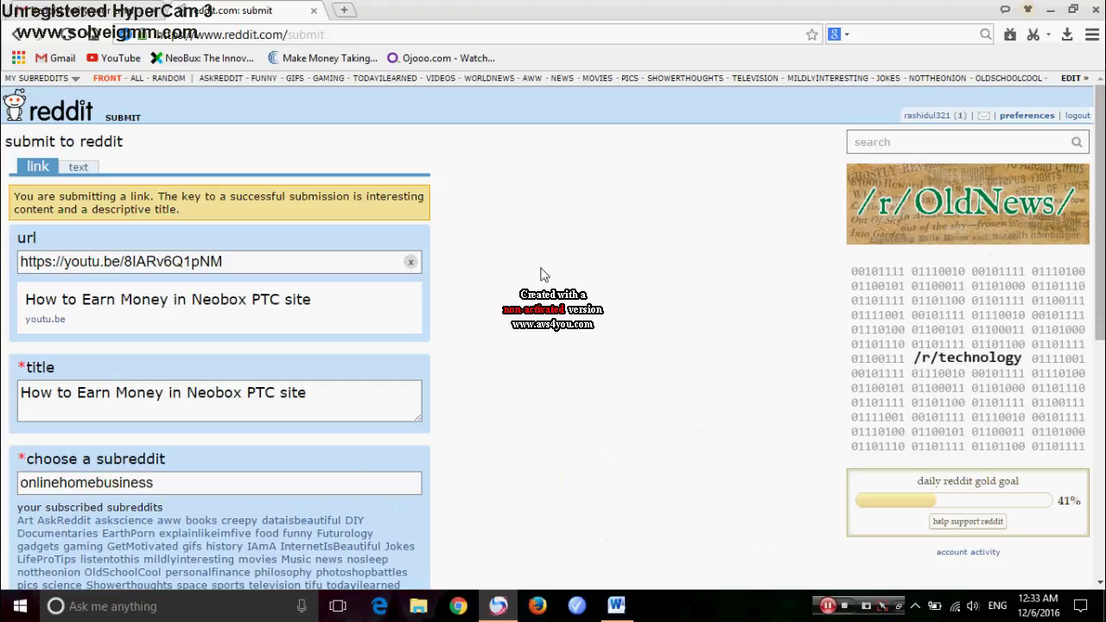
scroll(540, 275, down, 6)
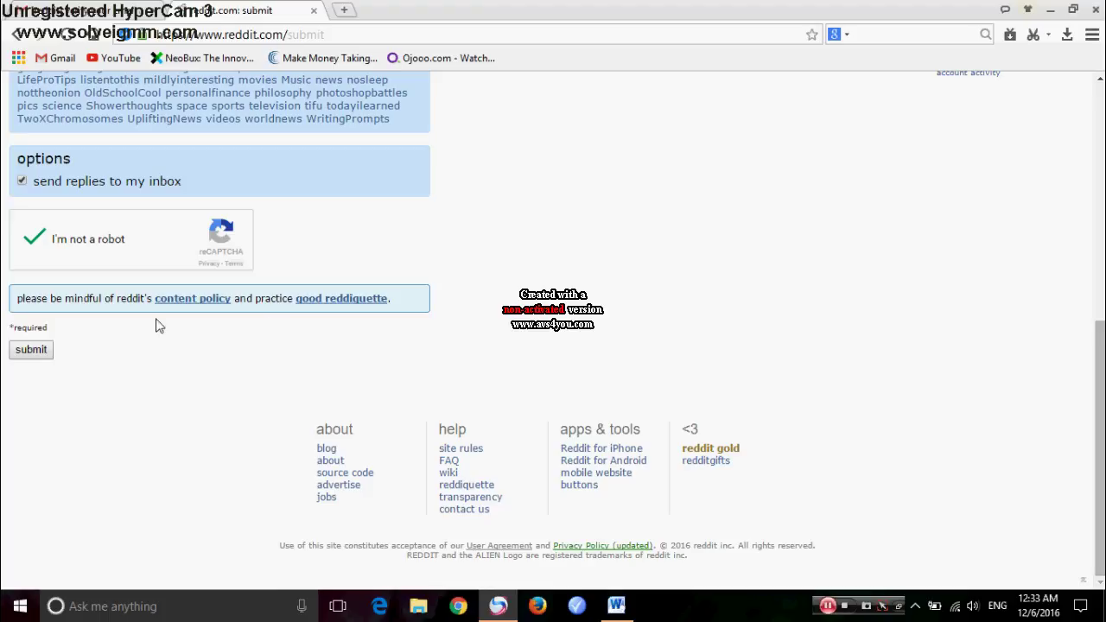
scroll(614, 264, up, 4)
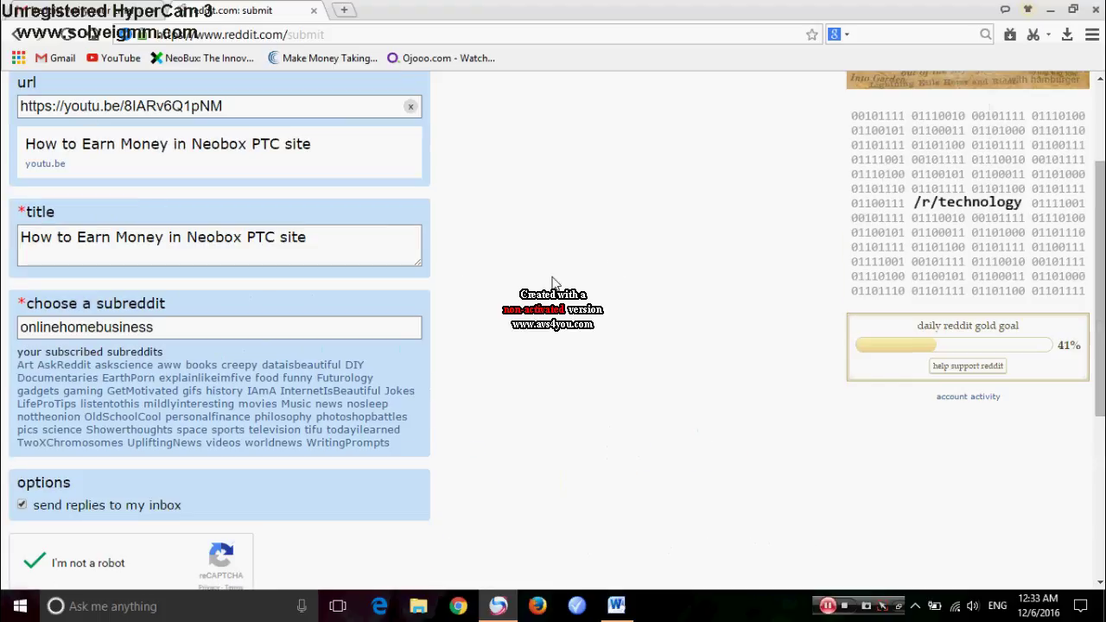
scroll(554, 282, down, 3)
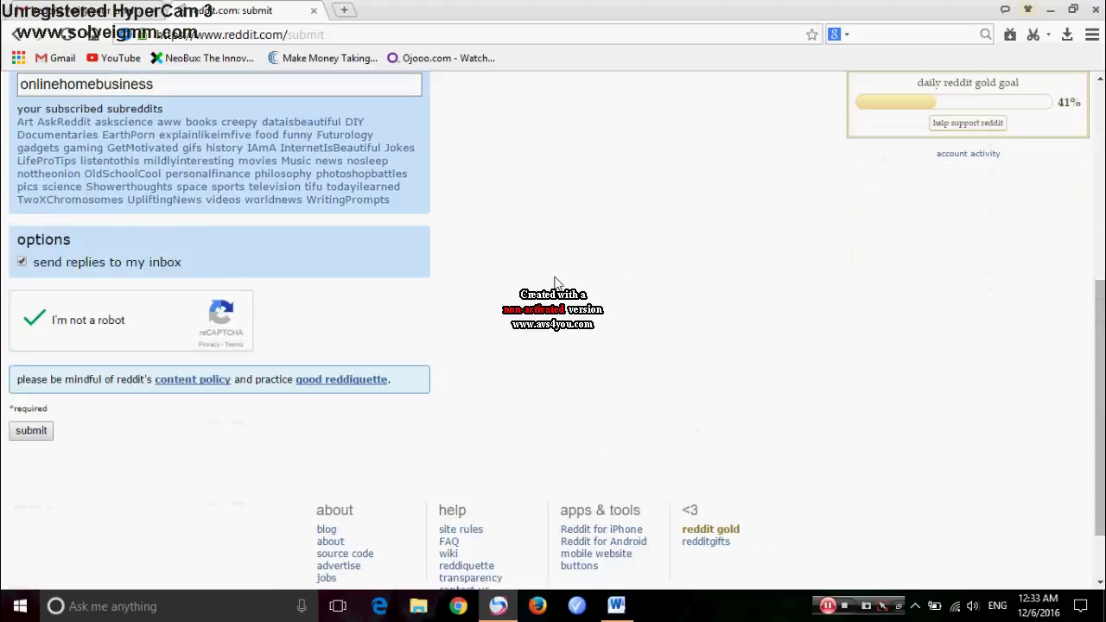
scroll(555, 283, down, 1)
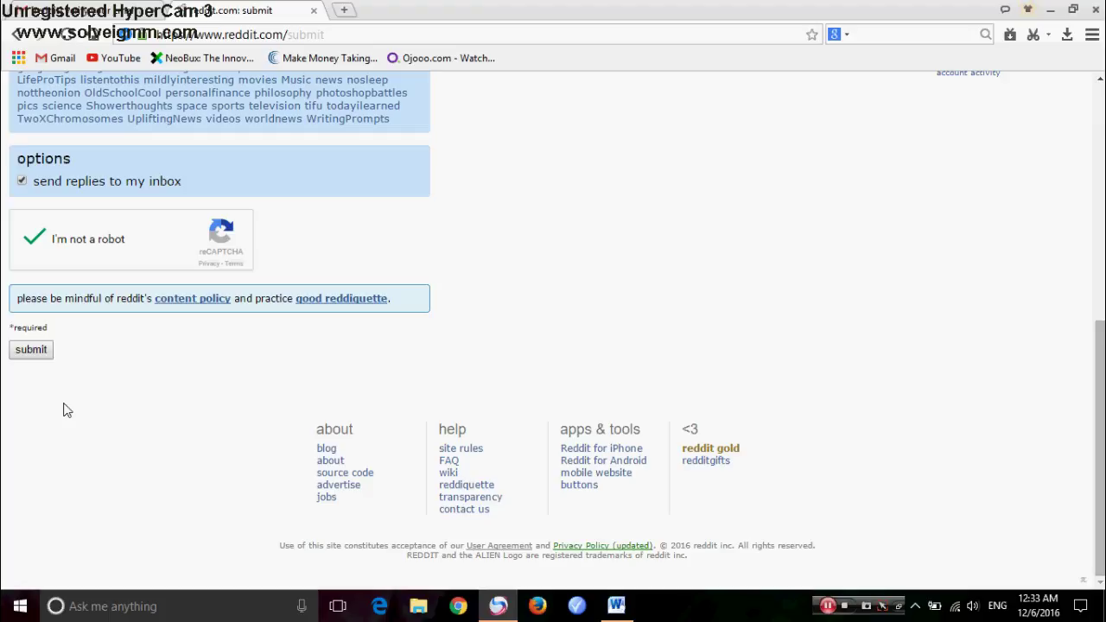
click(31, 351)
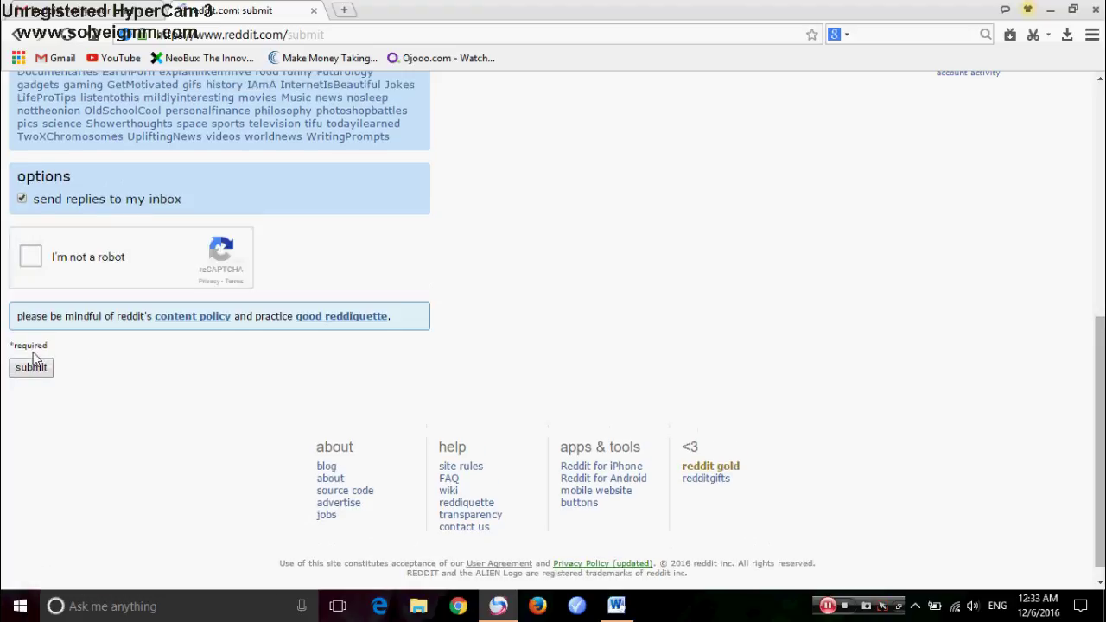
Review the link submission form from the url field to the options for anything that blocks the post.
scroll(34, 357, up, 5)
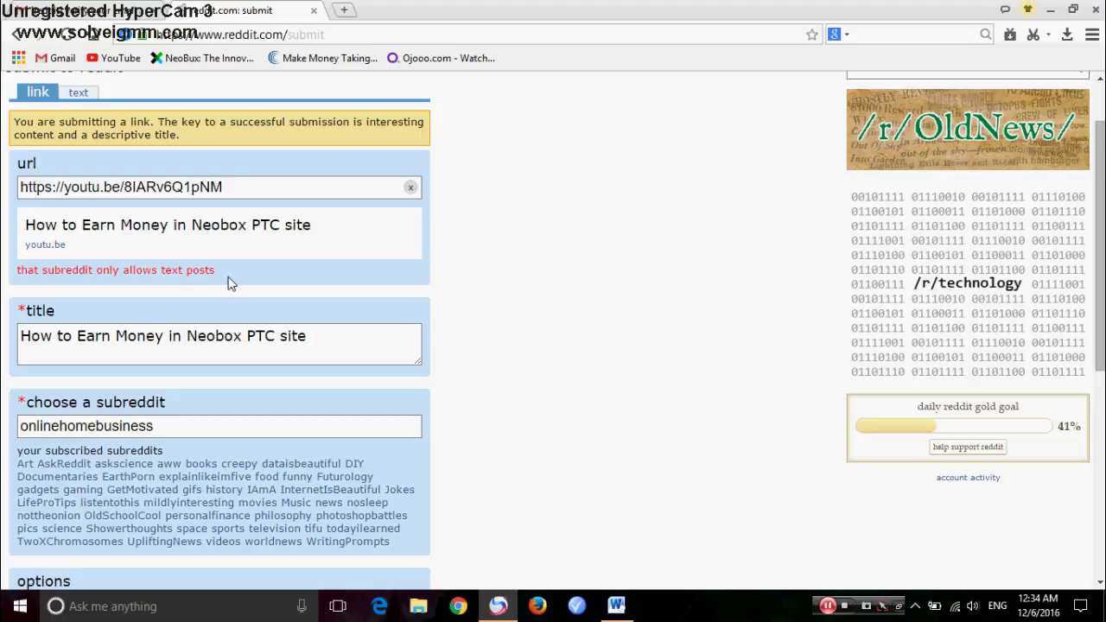
scroll(229, 283, down, 4)
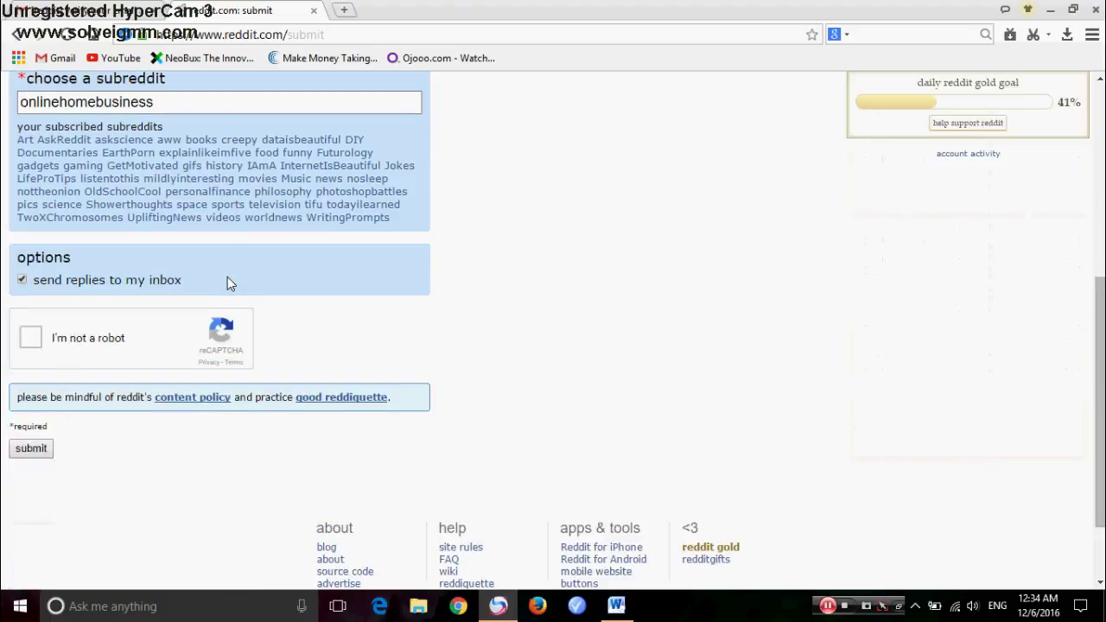
scroll(229, 283, up, 5)
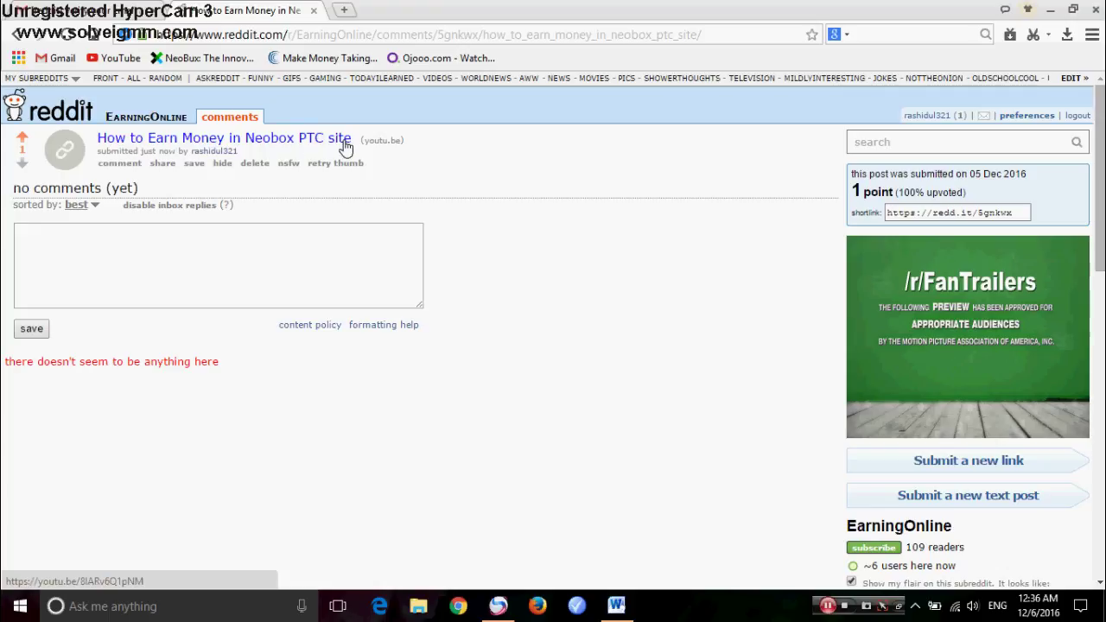
Open the submitted post's link "How to Earn Money in Neobox PTC site" in a new tab, check the YouTube video page and close it.
right_click(280, 143)
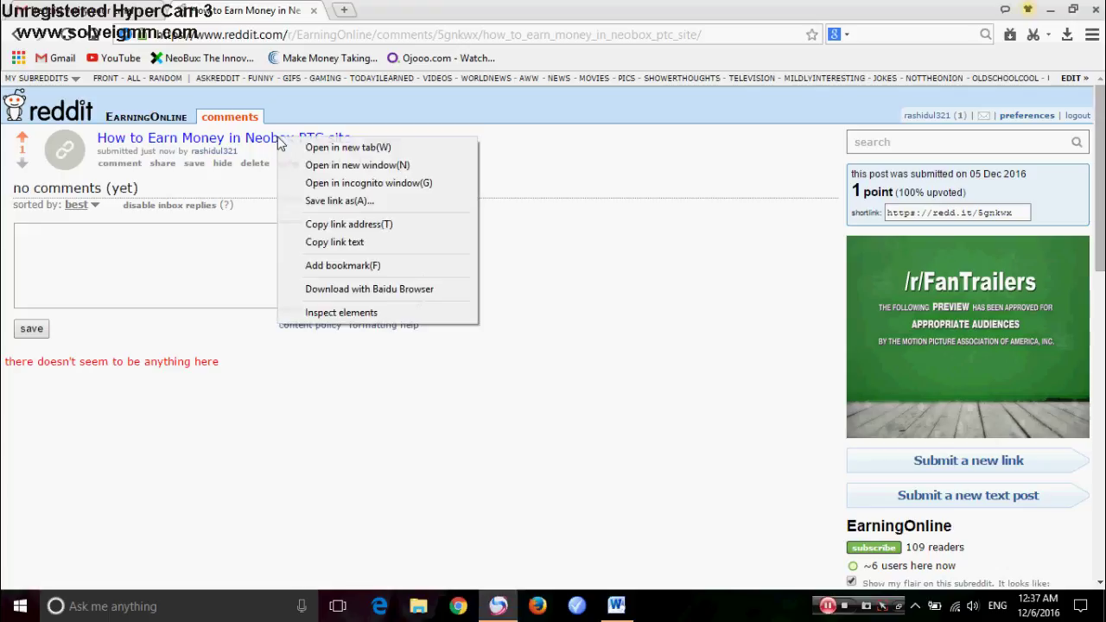
click(348, 151)
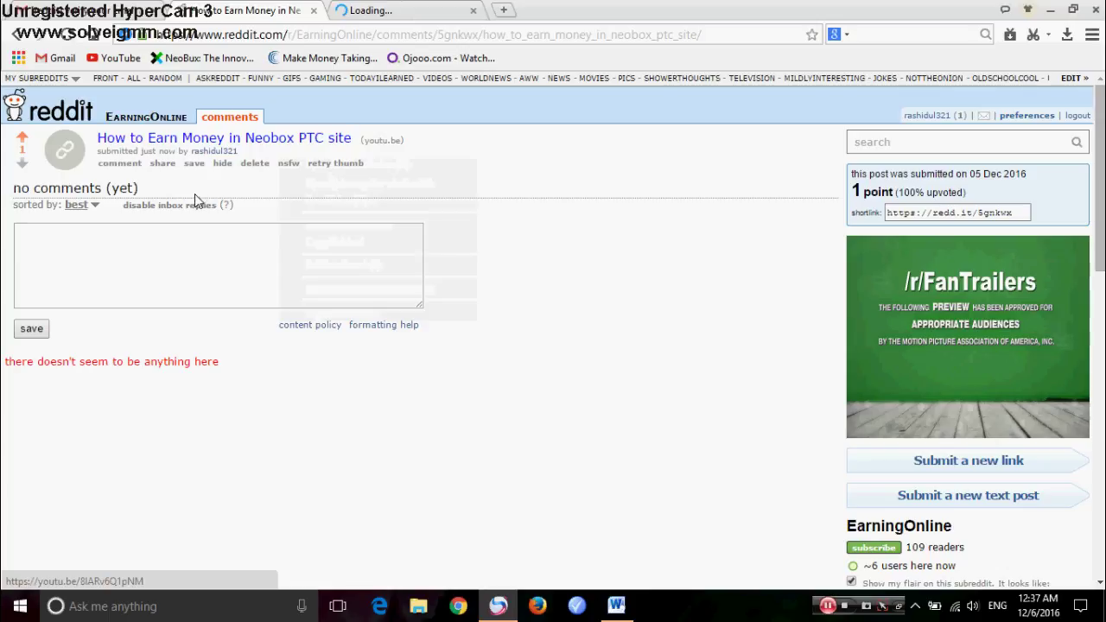
click(413, 12)
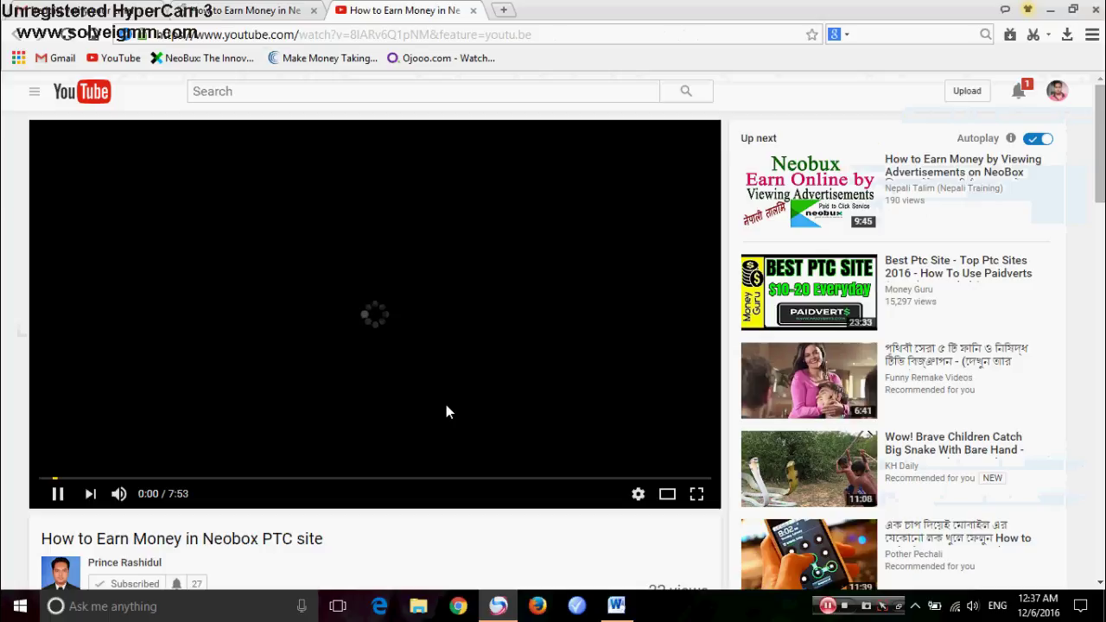
scroll(445, 406, down, 2)
scroll(446, 411, down, 5)
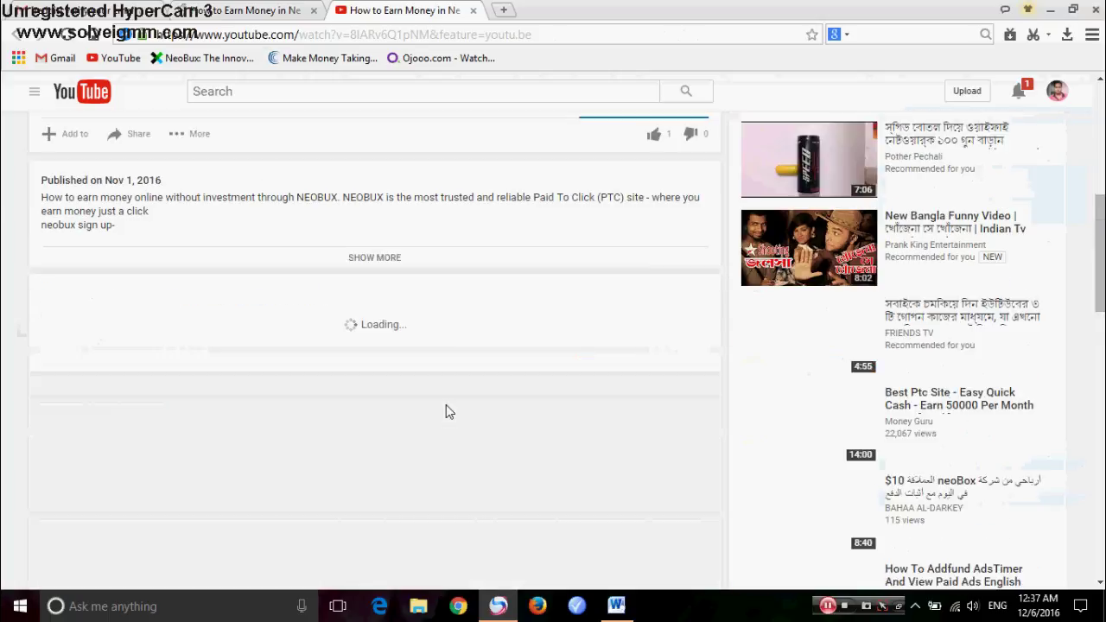
scroll(446, 411, up, 7)
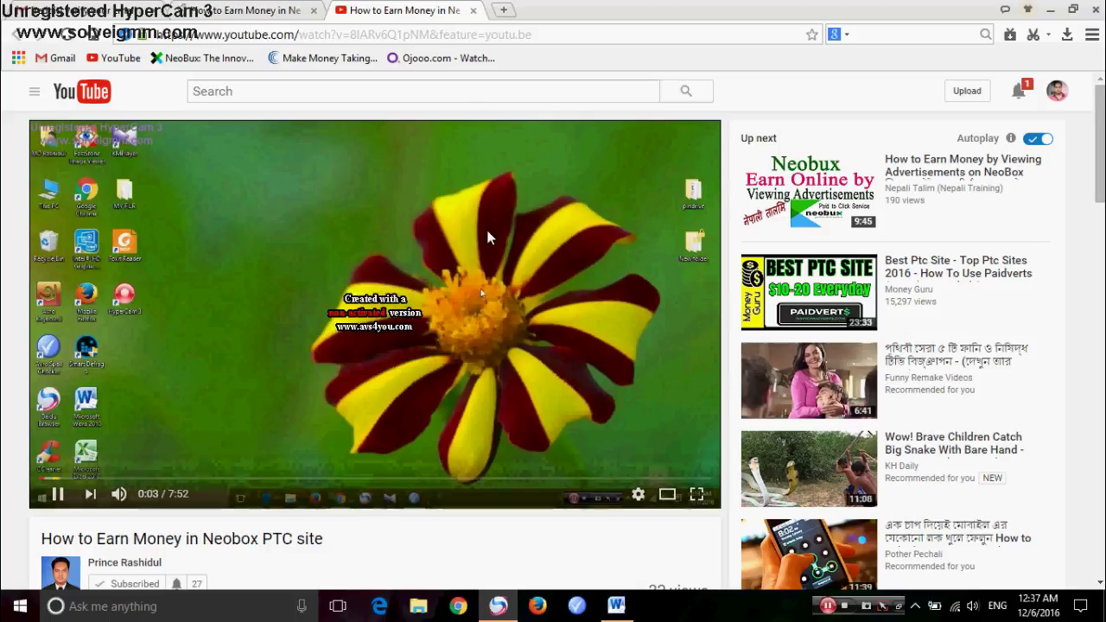
click(474, 11)
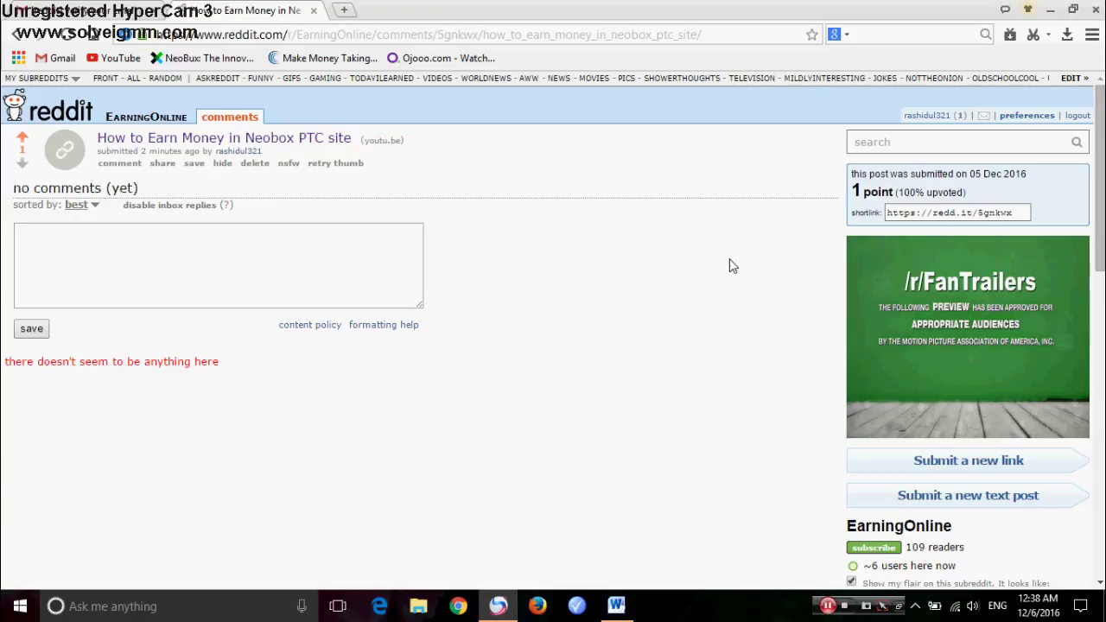
click(344, 12)
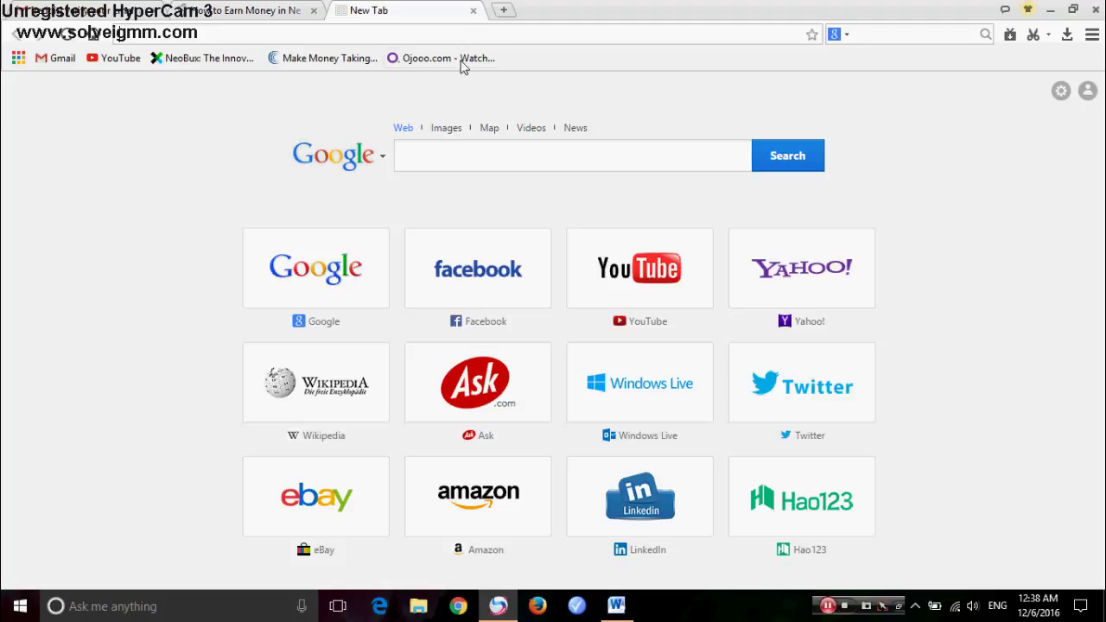
click(472, 10)
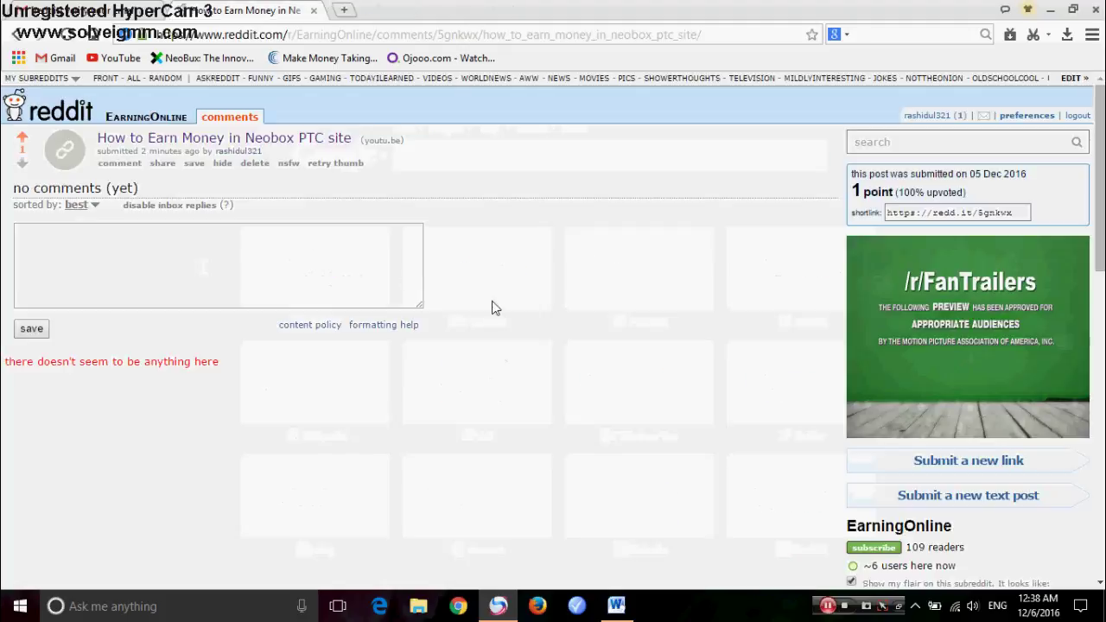